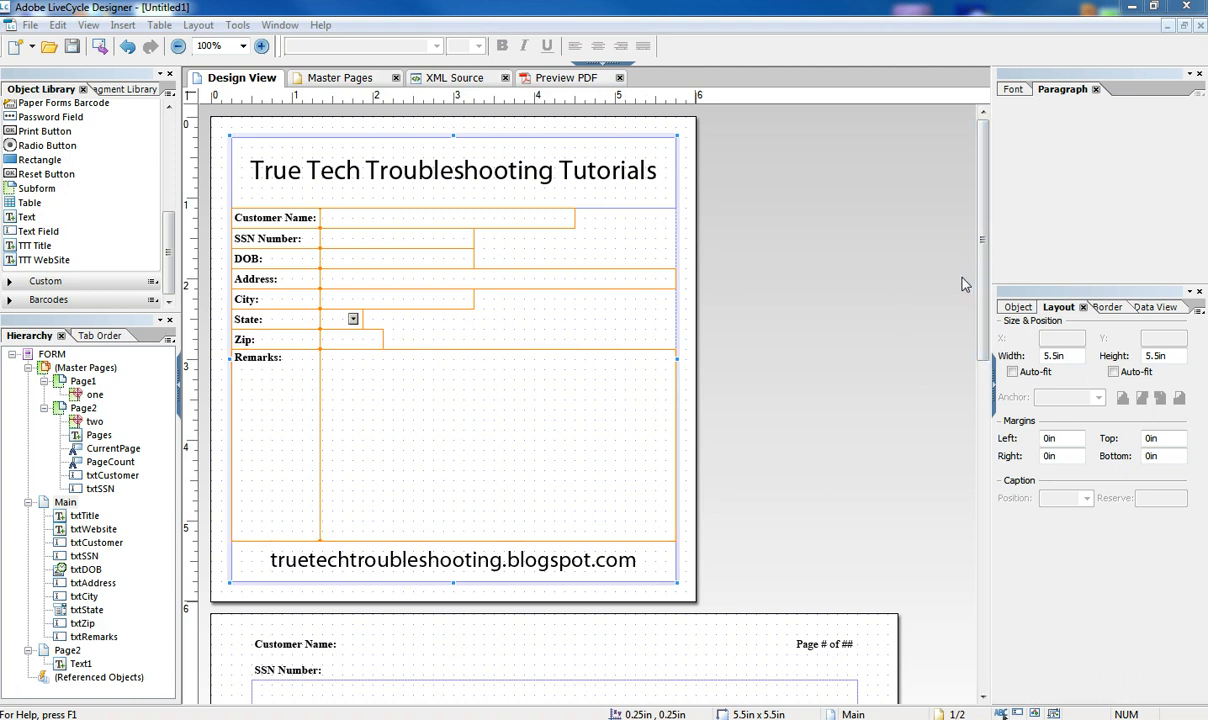
left_click_drag(983, 284, 991, 255)
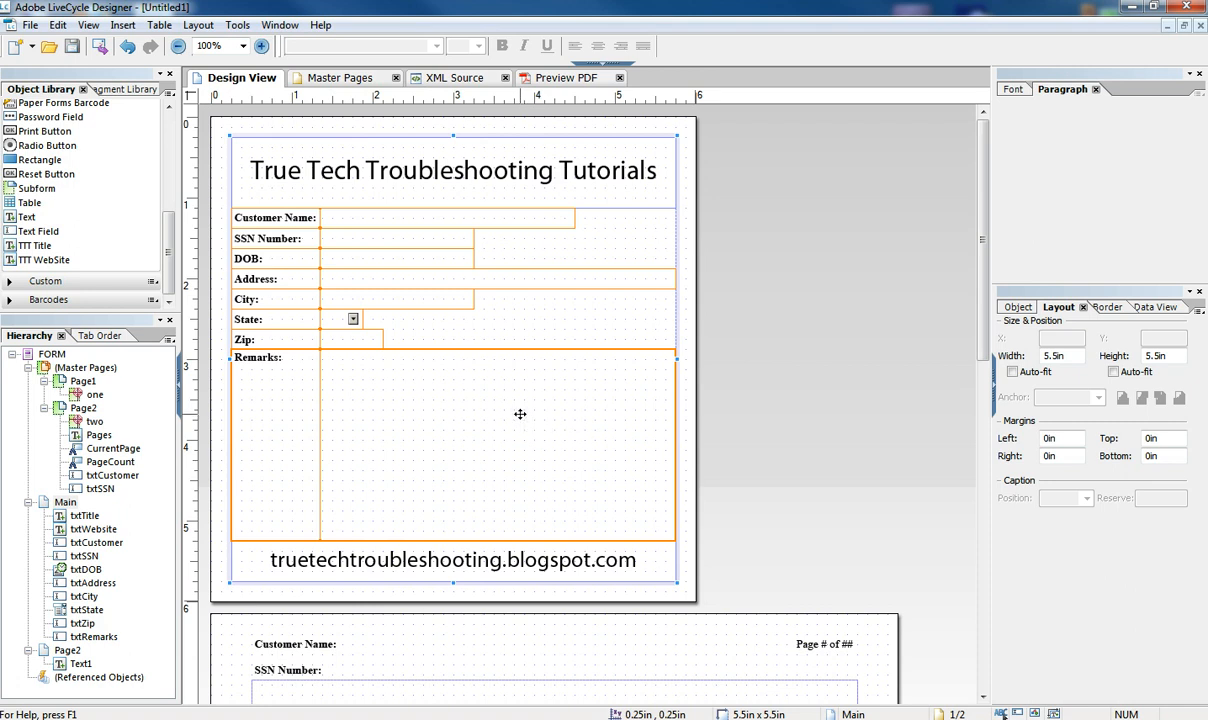
left_click(350, 127)
left_click(250, 258)
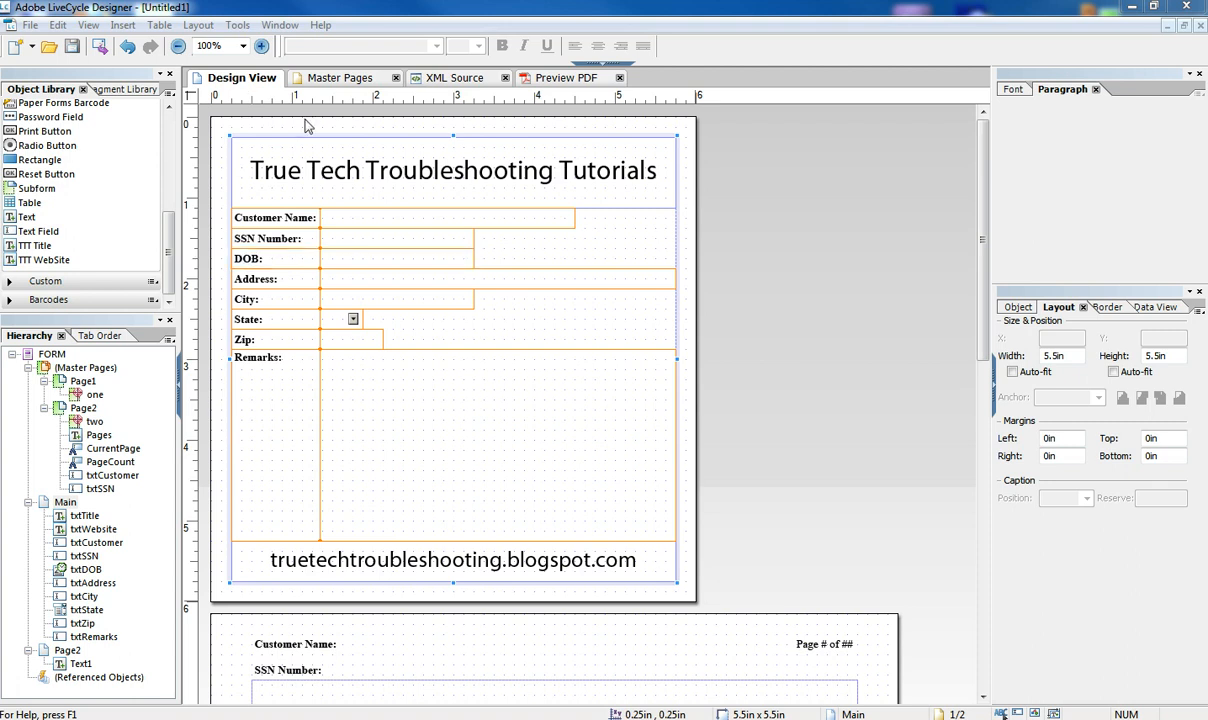
Open the object settings of the Page1 master page and choose Custom as its paper type.
left_click(330, 80)
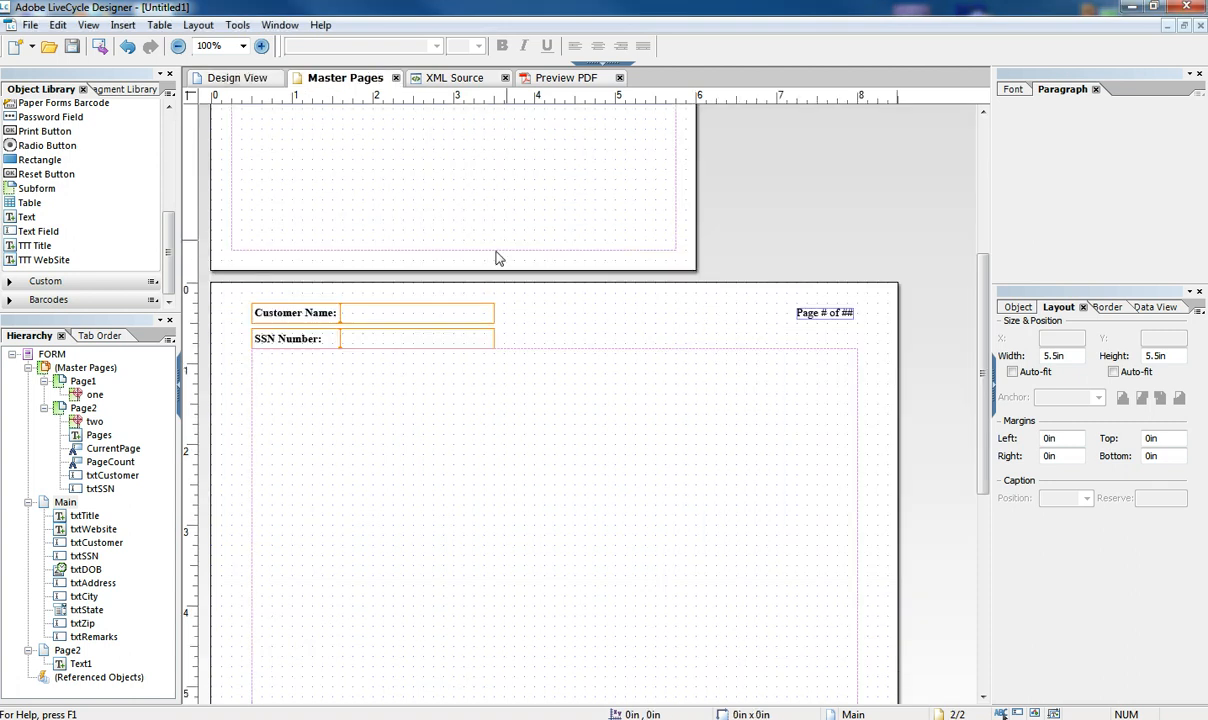
left_click_drag(983, 365, 983, 225)
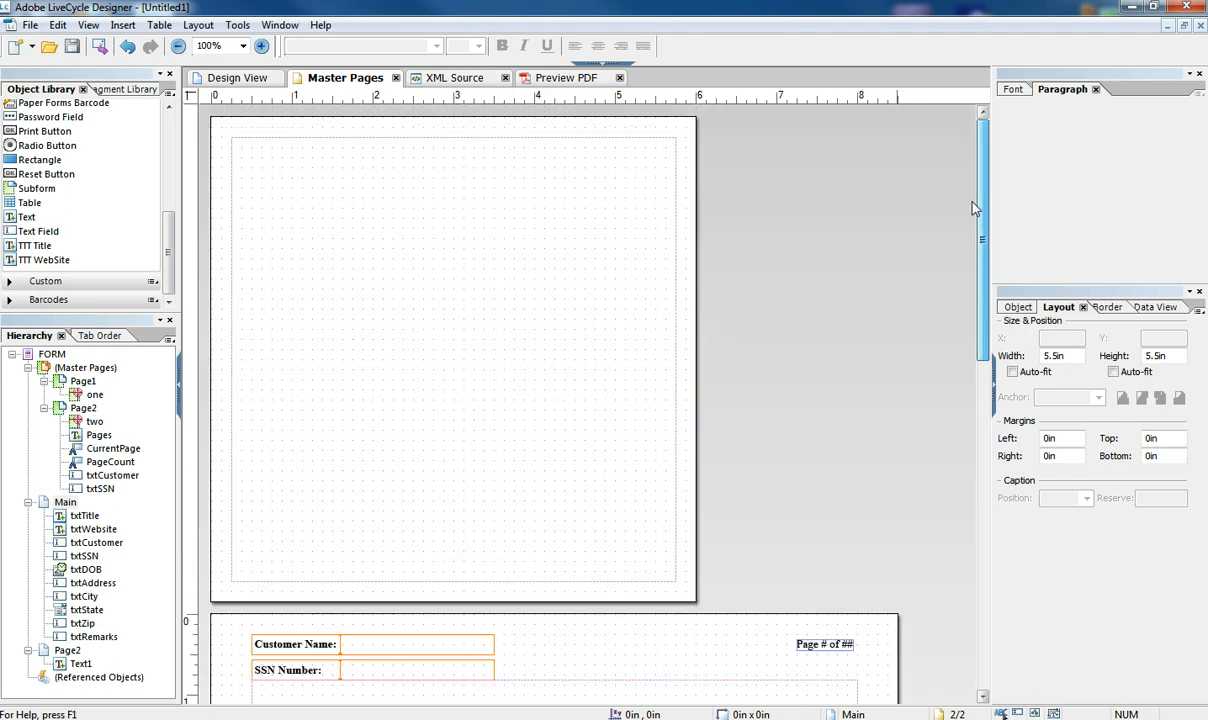
left_click(82, 381)
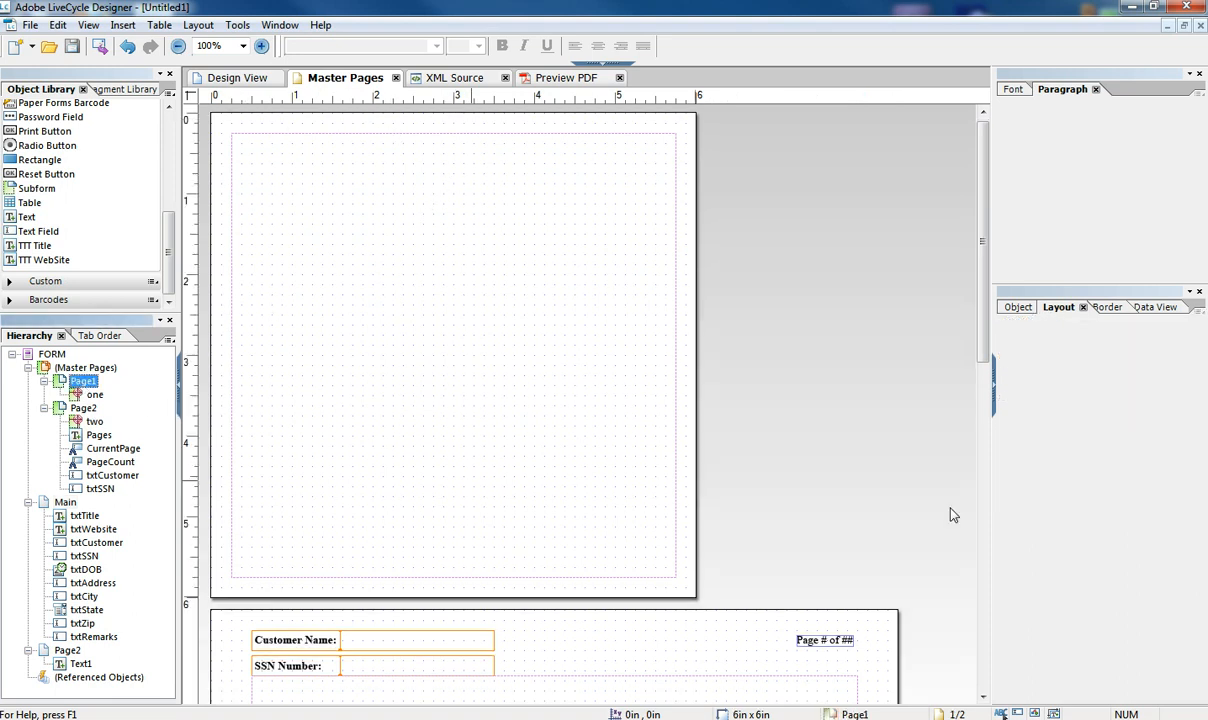
left_click(1018, 307)
left_click(1120, 421)
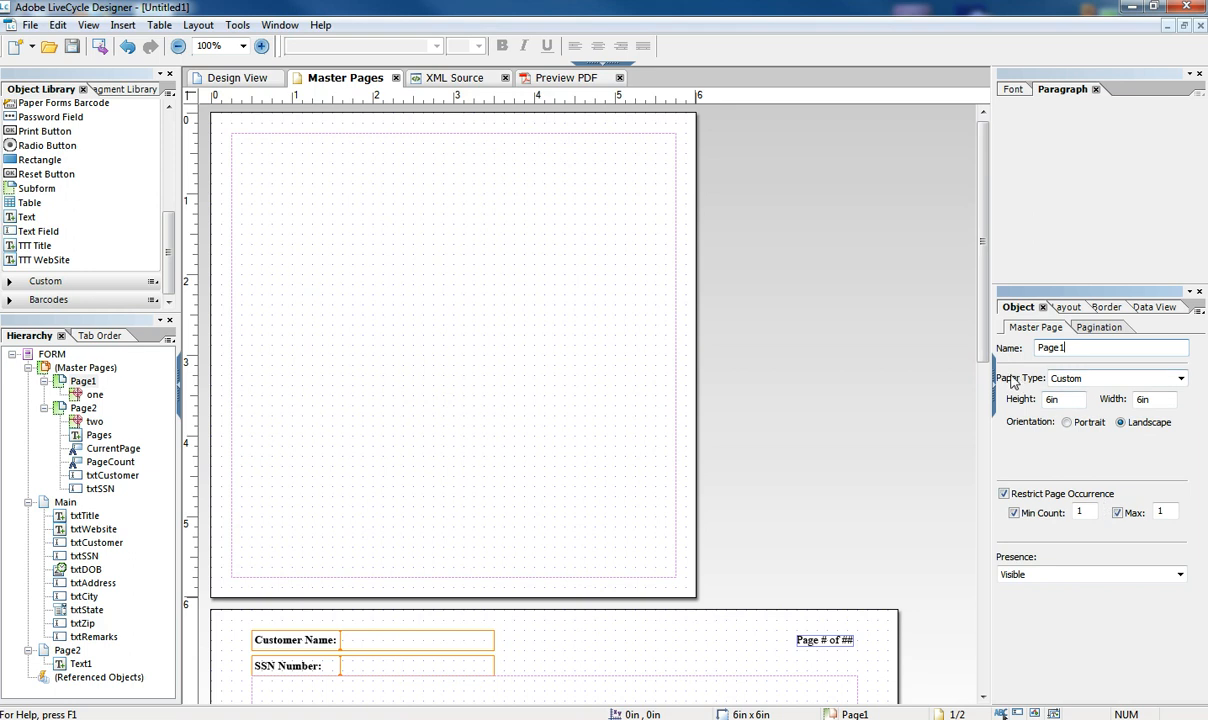
left_click(1179, 379)
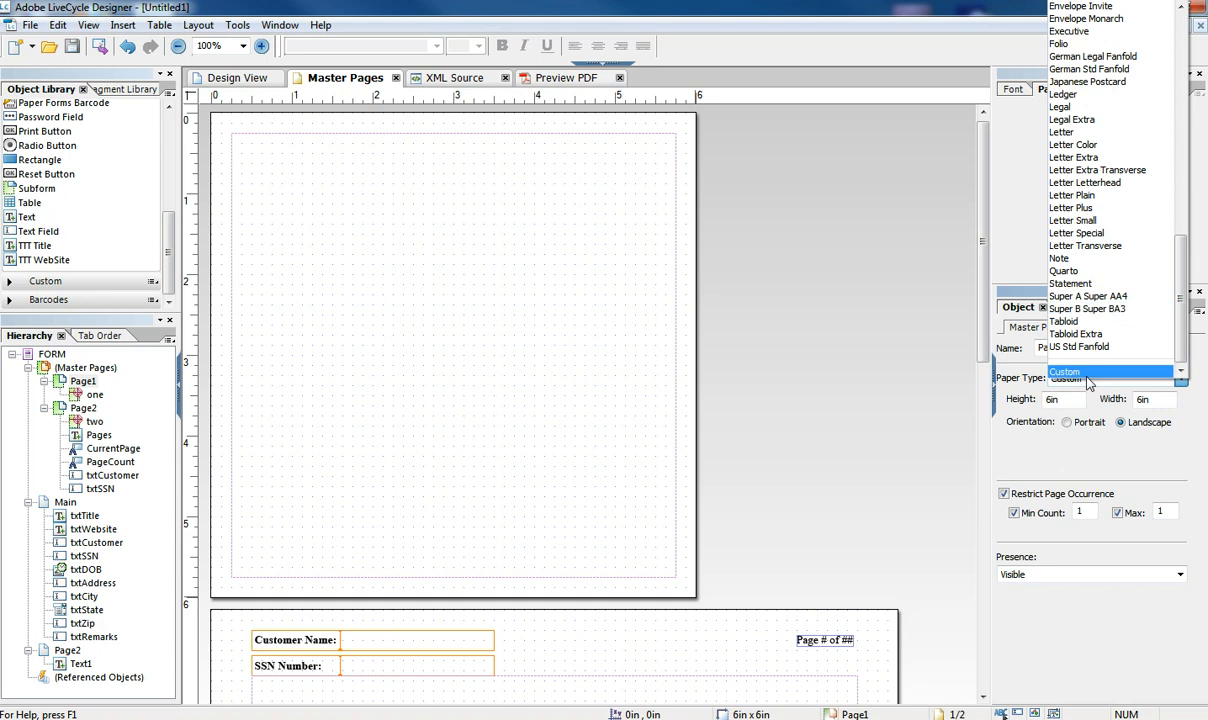
left_click(1068, 374)
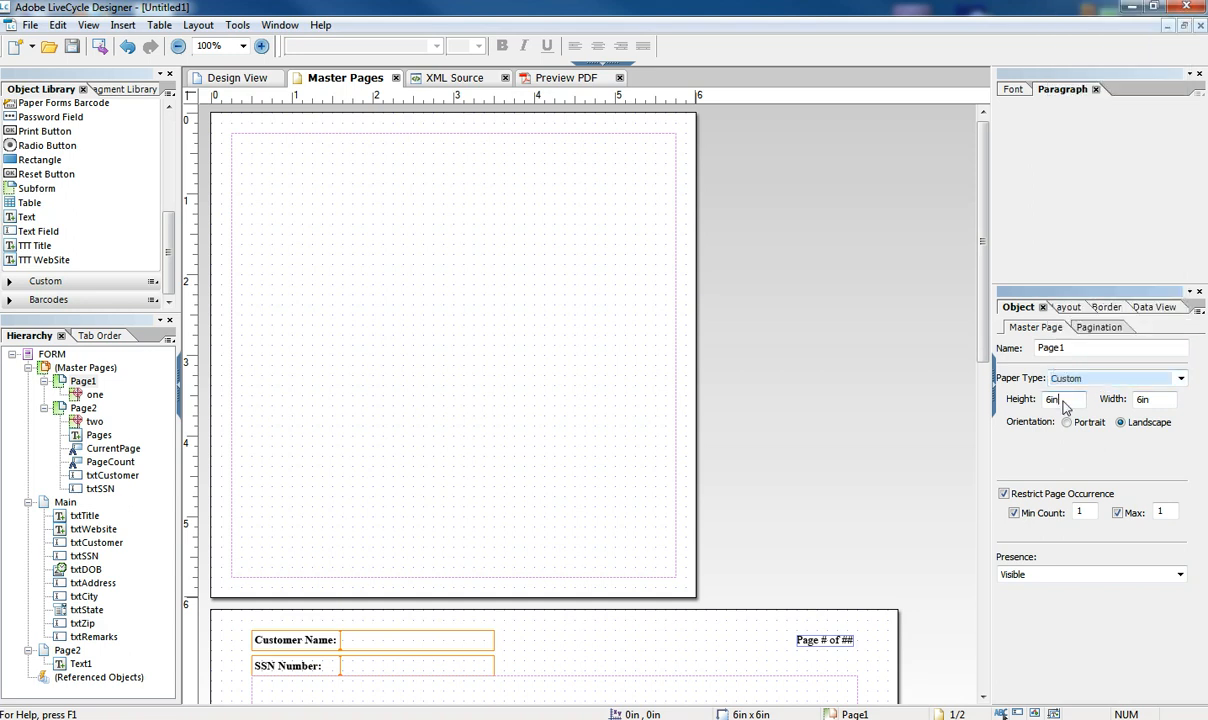
Set the orientation of the Page1 master page to Portrait.
key("Tab")
left_click(1067, 422)
left_click(1120, 423)
left_click(1066, 423)
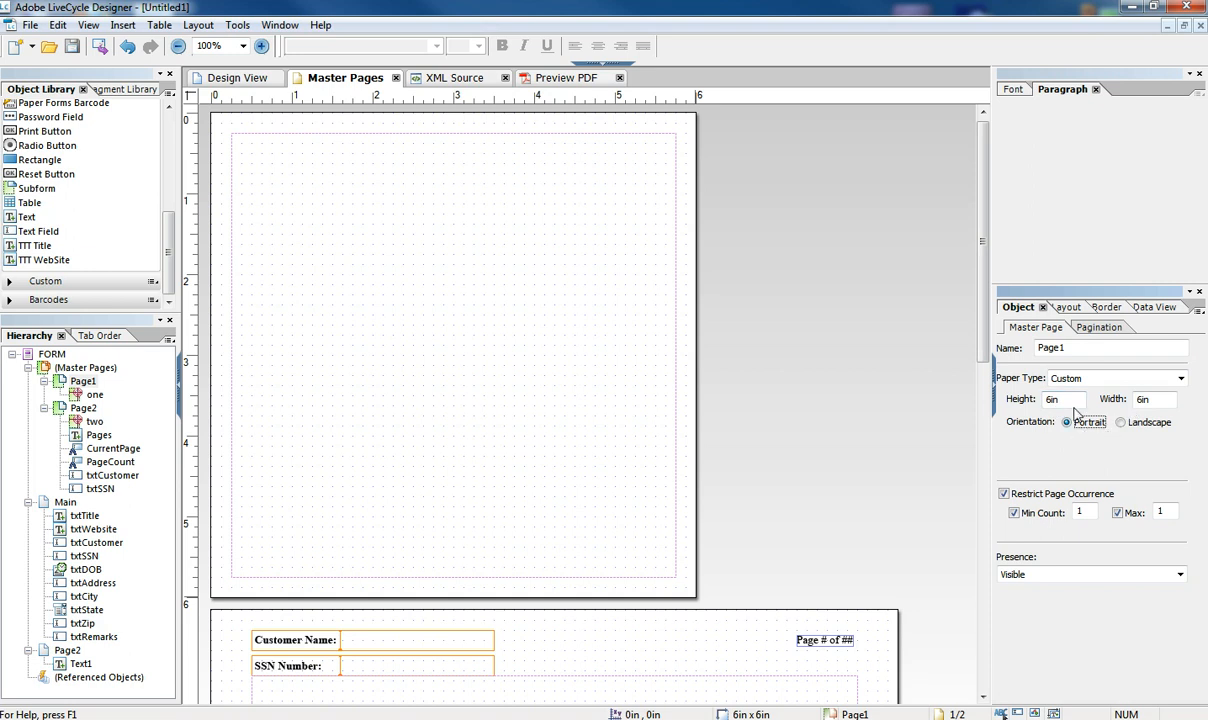
Try a height of 10 in on the Page1 master page and switch its orientation between Landscape and Portrait.
left_click_drag(1062, 402, 1021, 399)
type("10")
key("Return")
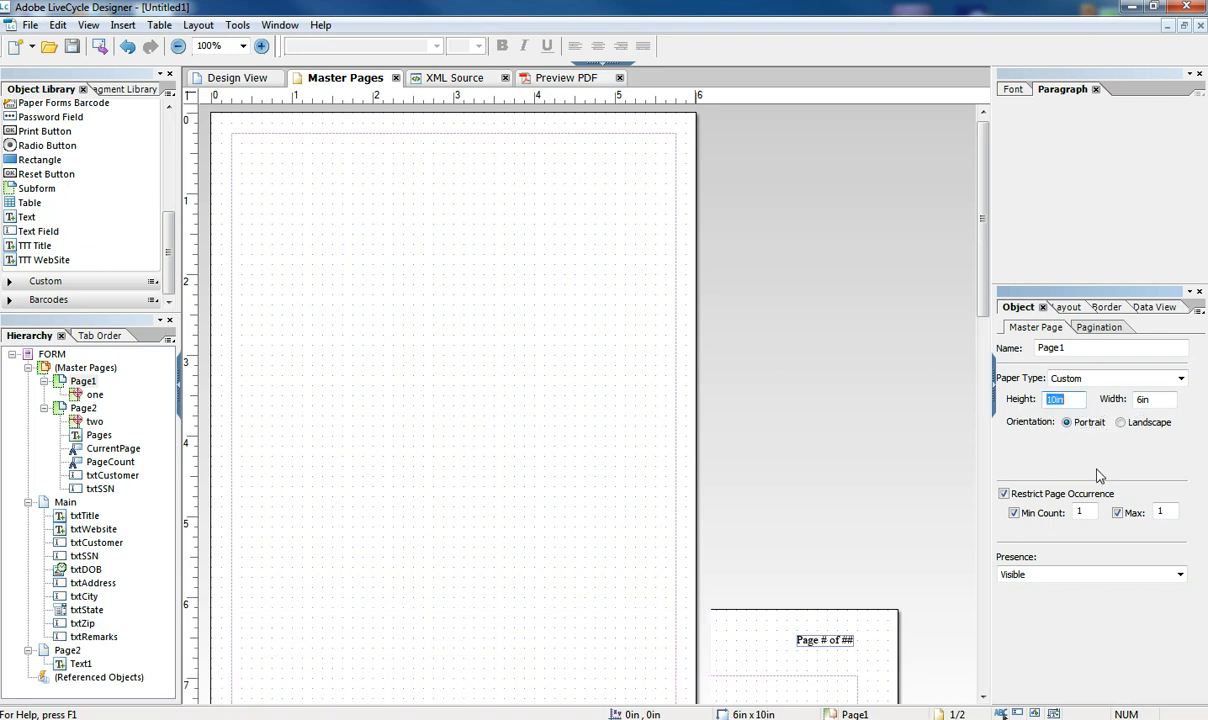
left_click(1120, 422)
key("Left")
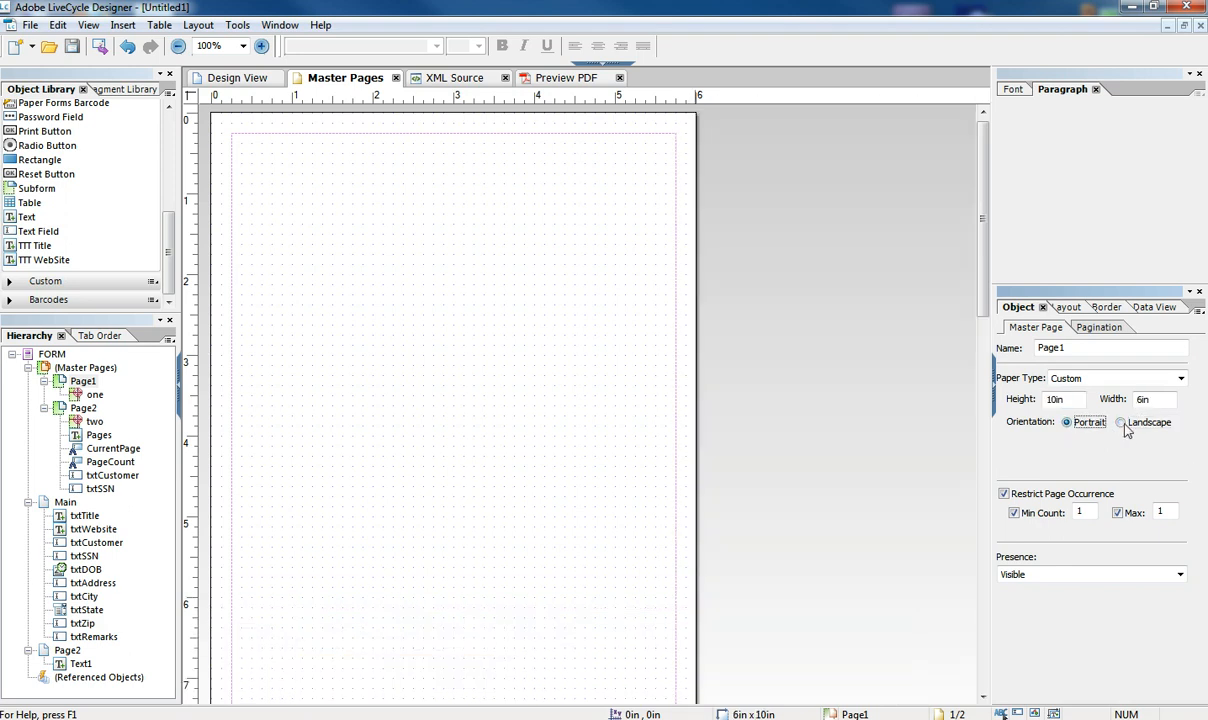
left_click(1120, 424)
left_click(1067, 424)
Set the height of the Page1 master page back to 6 in.
left_click_drag(1070, 402, 1021, 405)
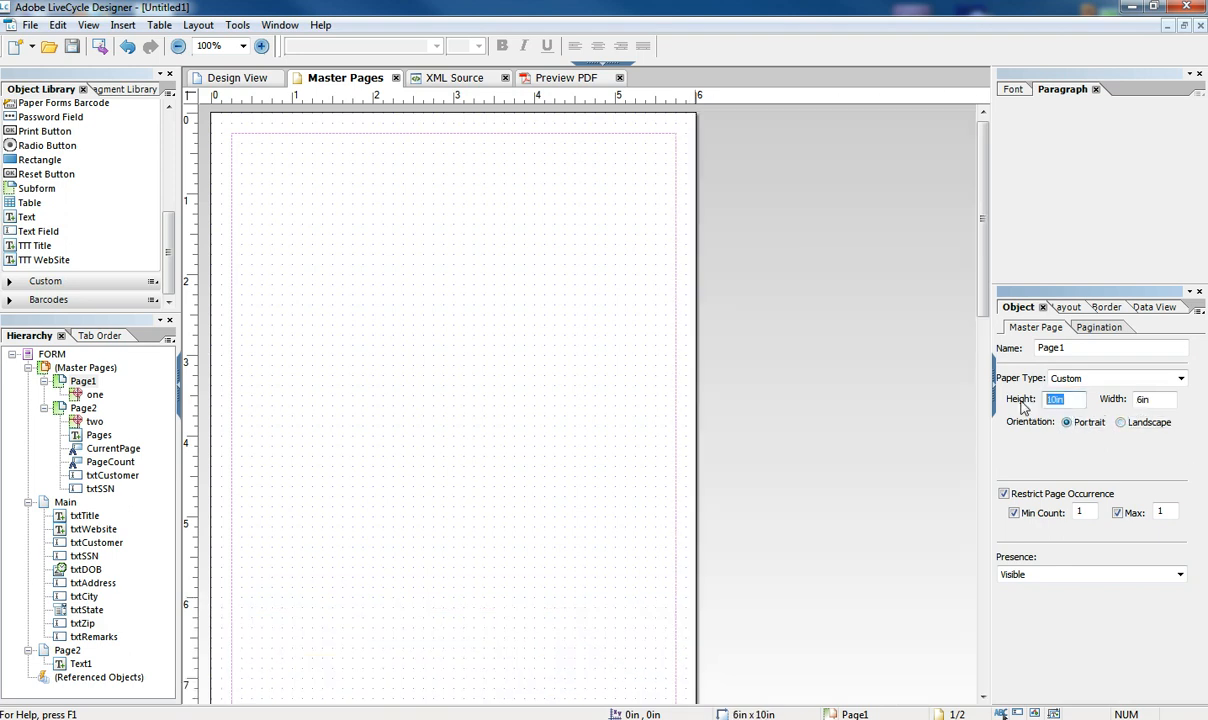
type("6")
key("Return")
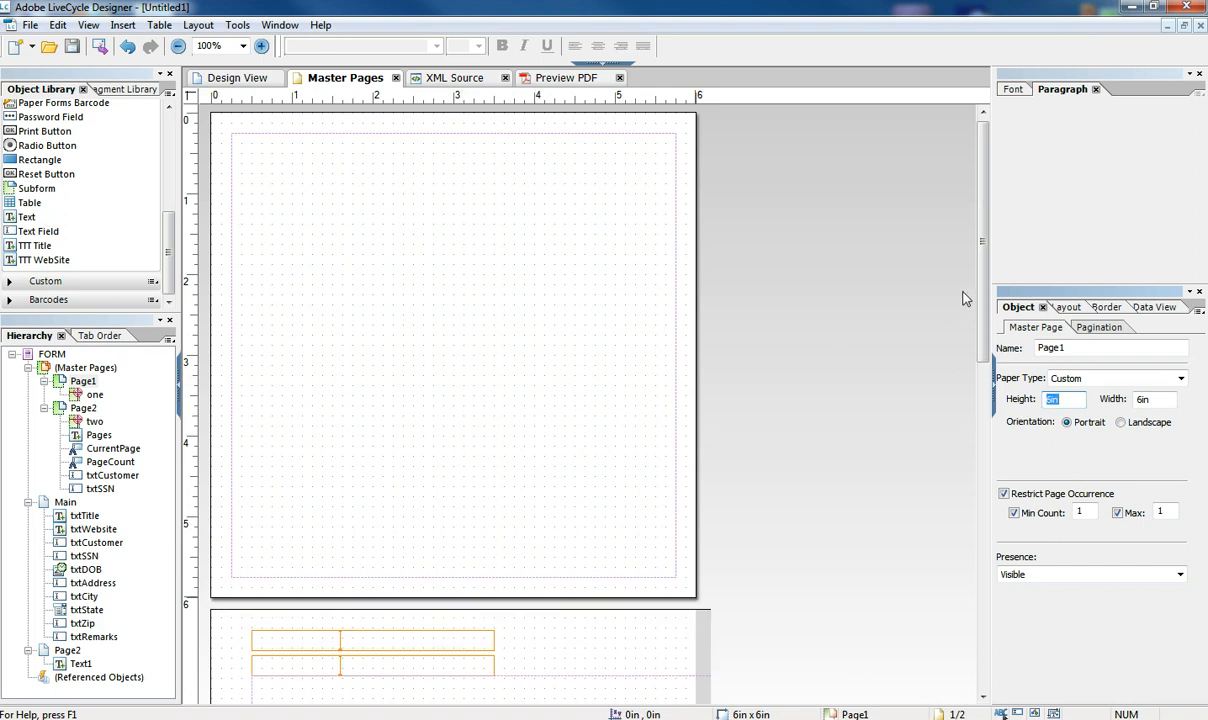
Set the paper type of the Page2 master page to Letter.
scroll(930, 300, "down", 3)
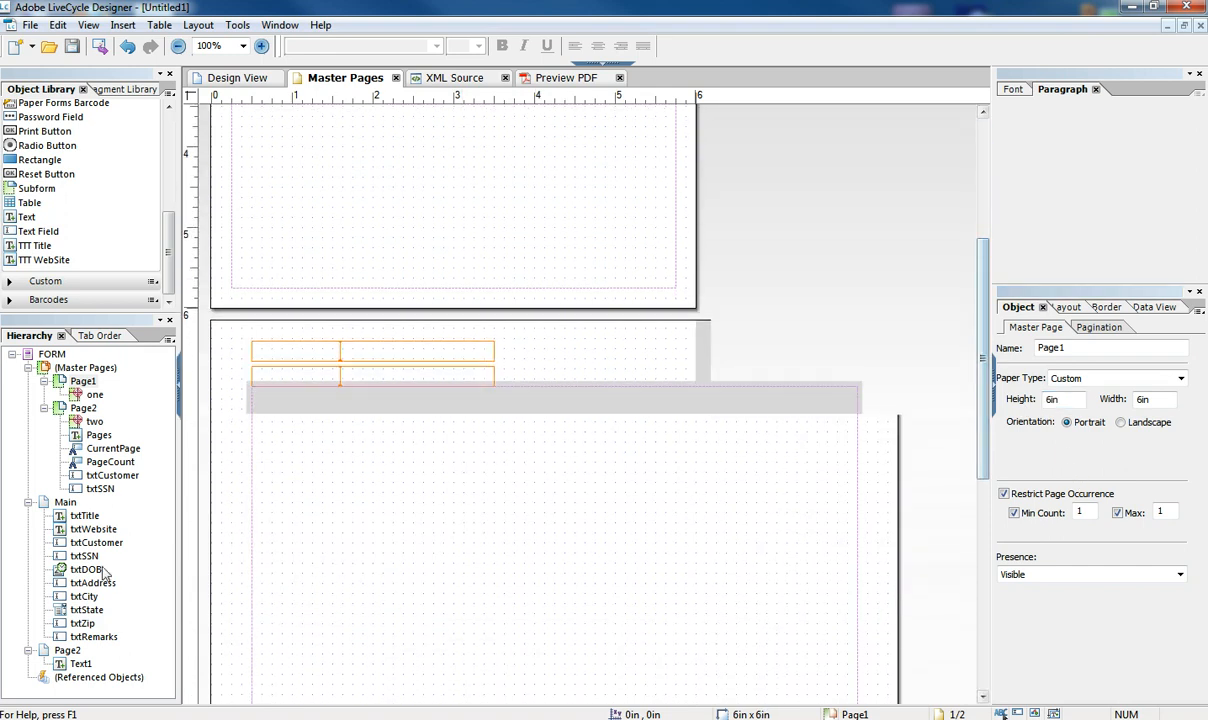
left_click(84, 408)
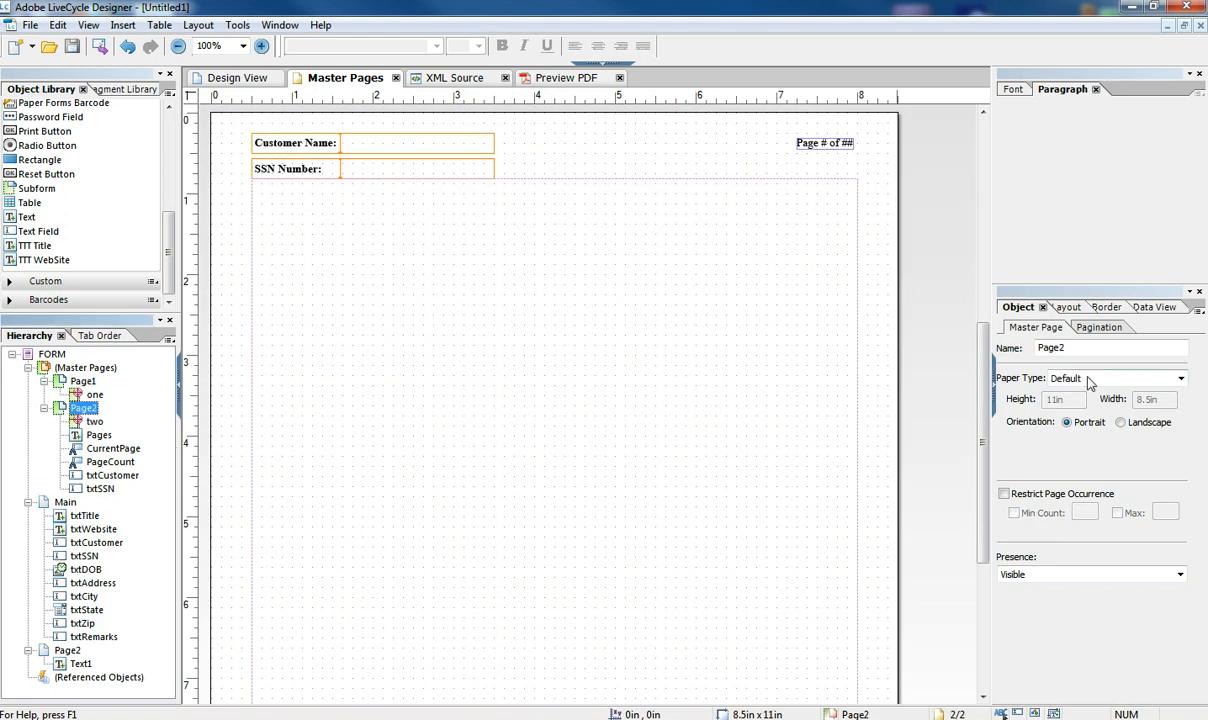
left_click(1045, 376)
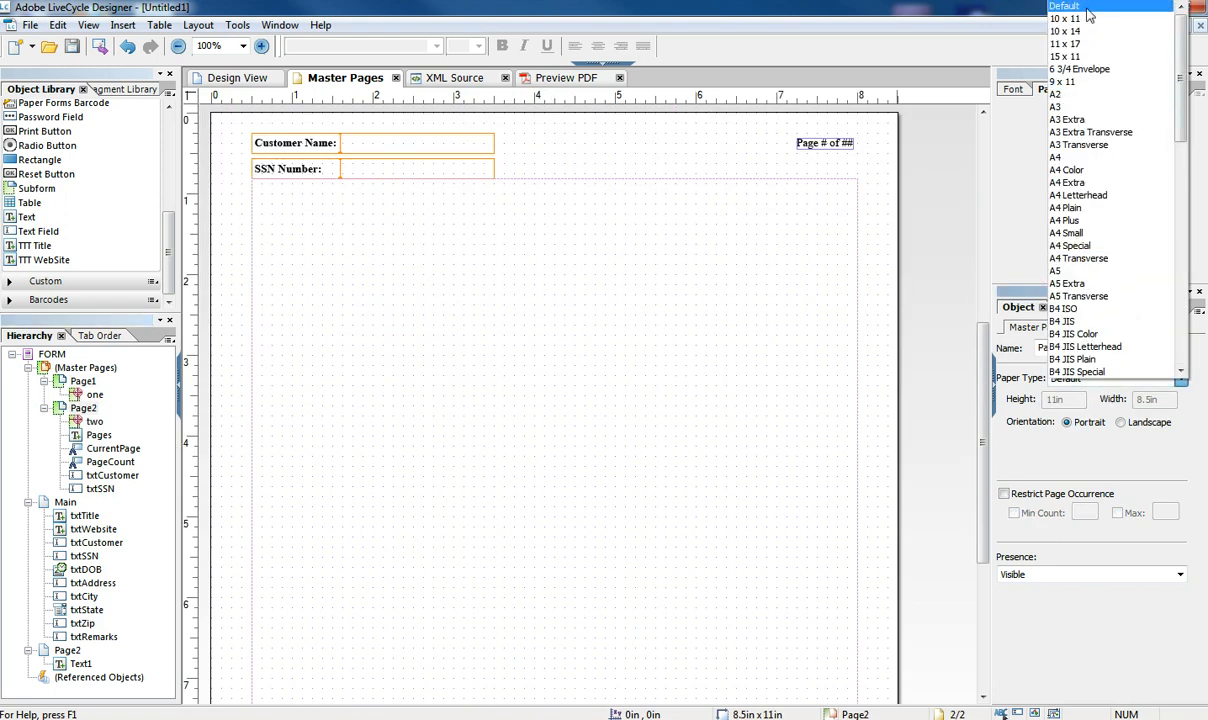
left_click_drag(1183, 92, 1188, 312)
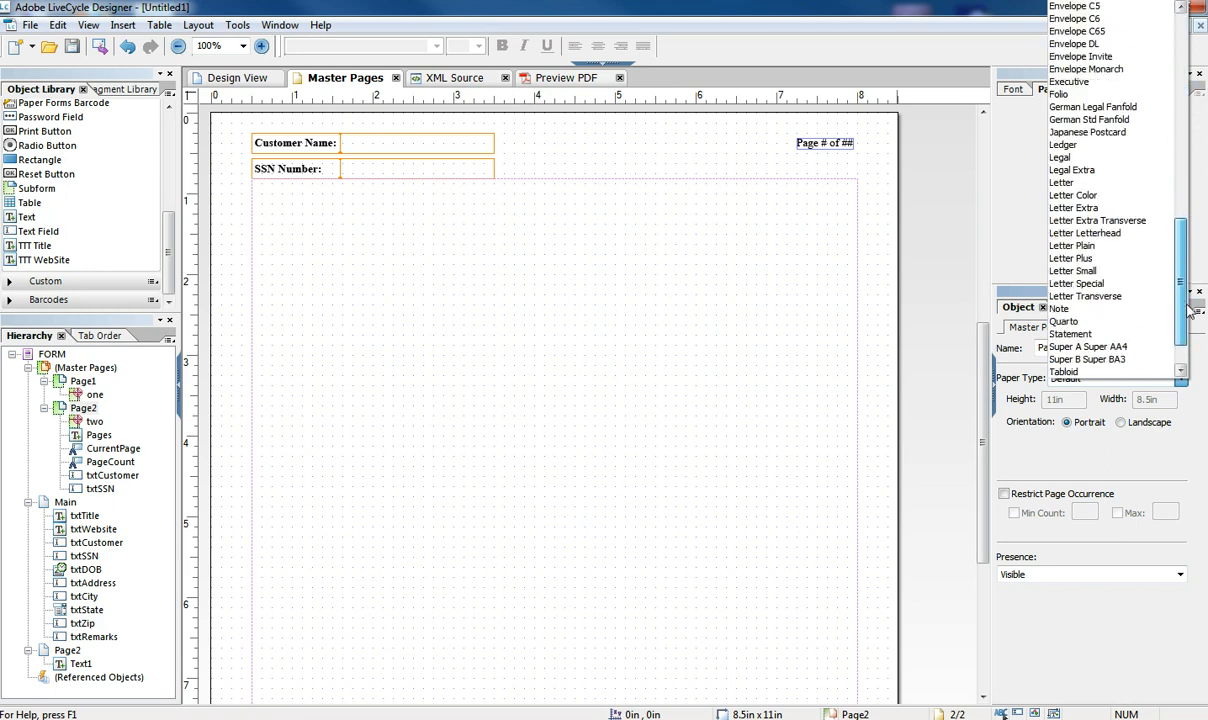
left_click(1062, 182)
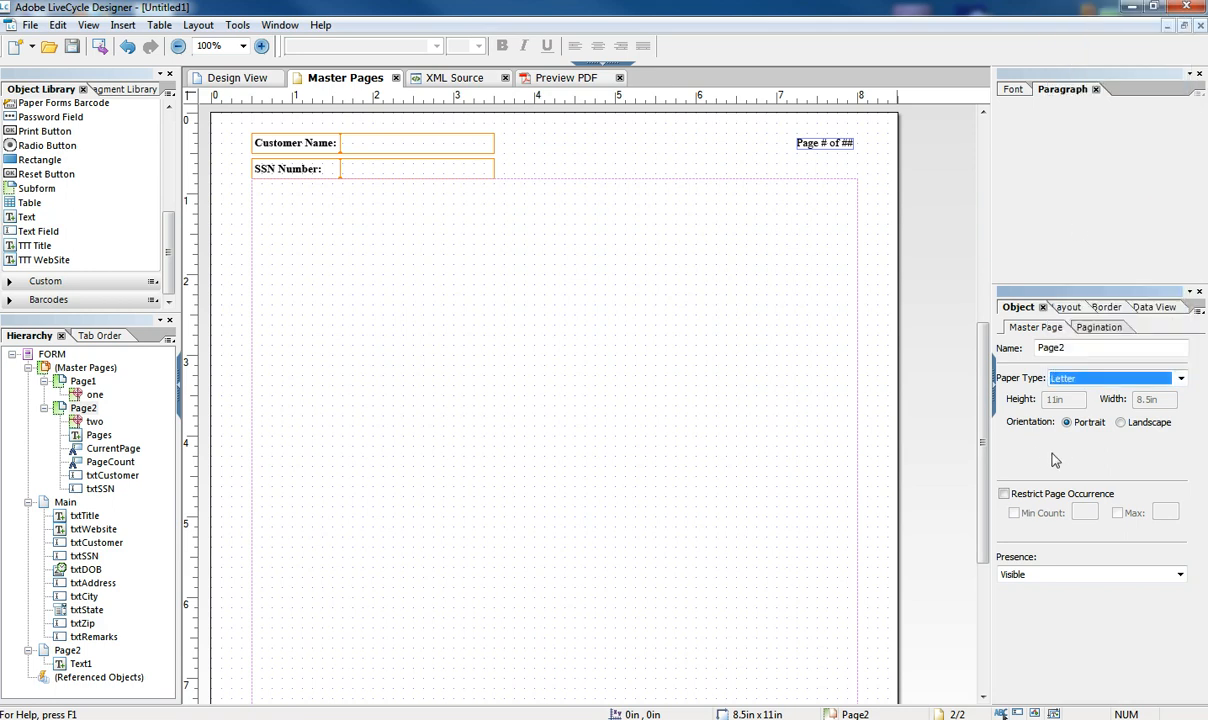
Shift the content area of the Page2 master page down to a Y position of about 0.875 in, below the SSN Number field.
left_click_drag(983, 385, 990, 149)
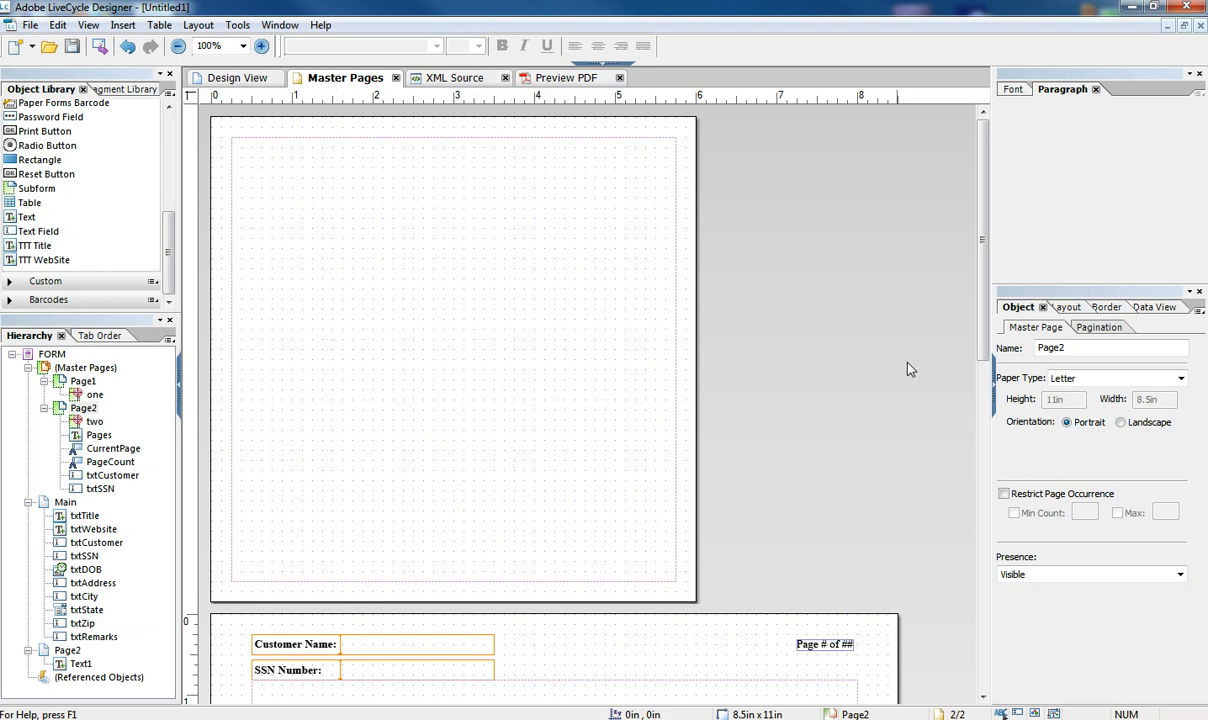
left_click_drag(982, 283, 986, 420)
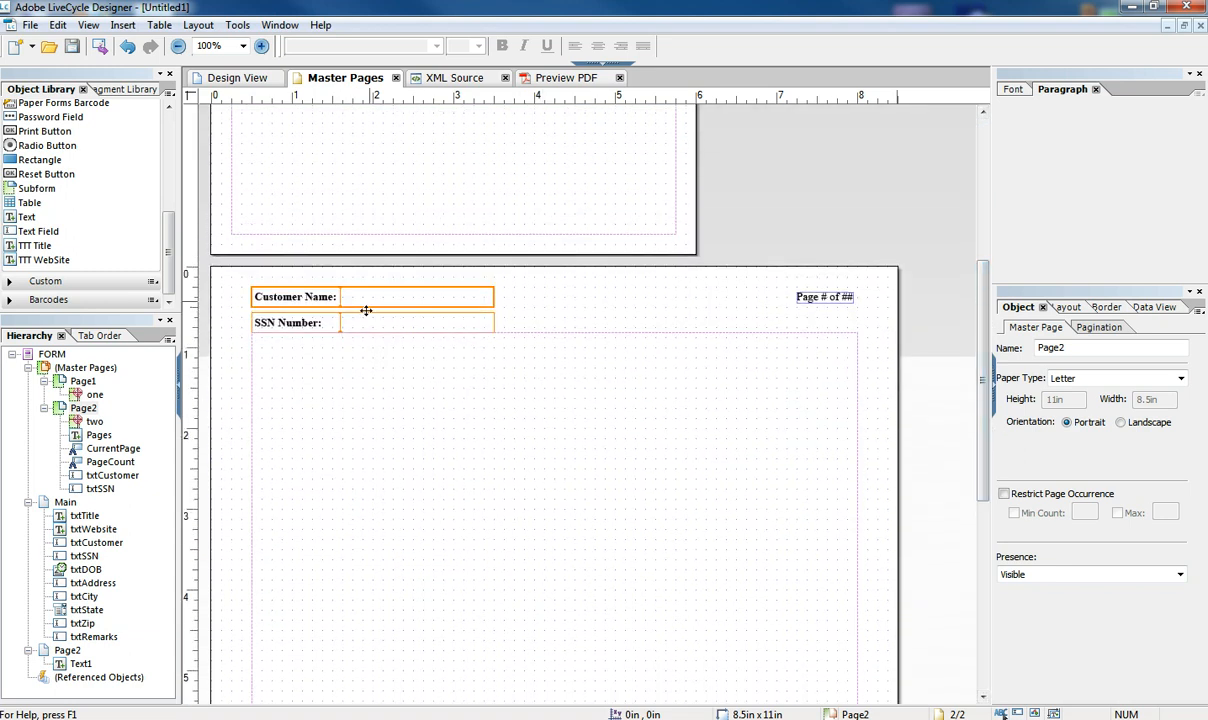
left_click(547, 337)
key("ctrl+z")
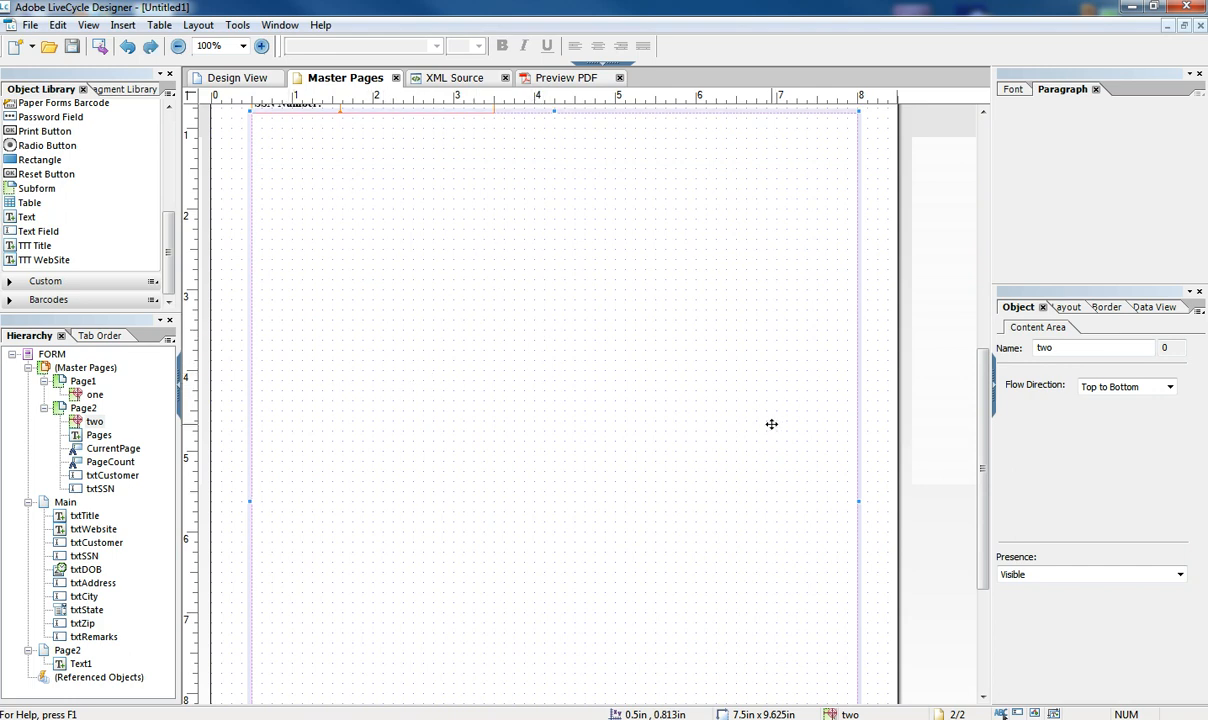
left_click_drag(985, 457, 992, 388)
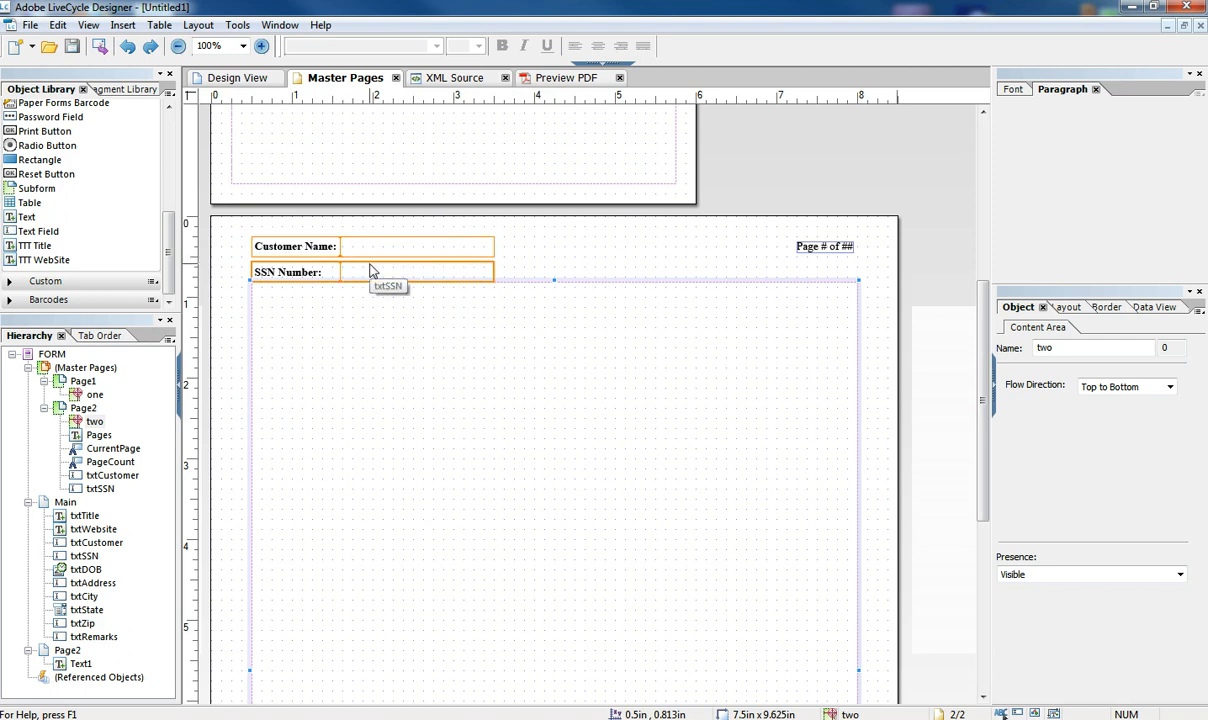
left_click_drag(555, 302, 554, 320)
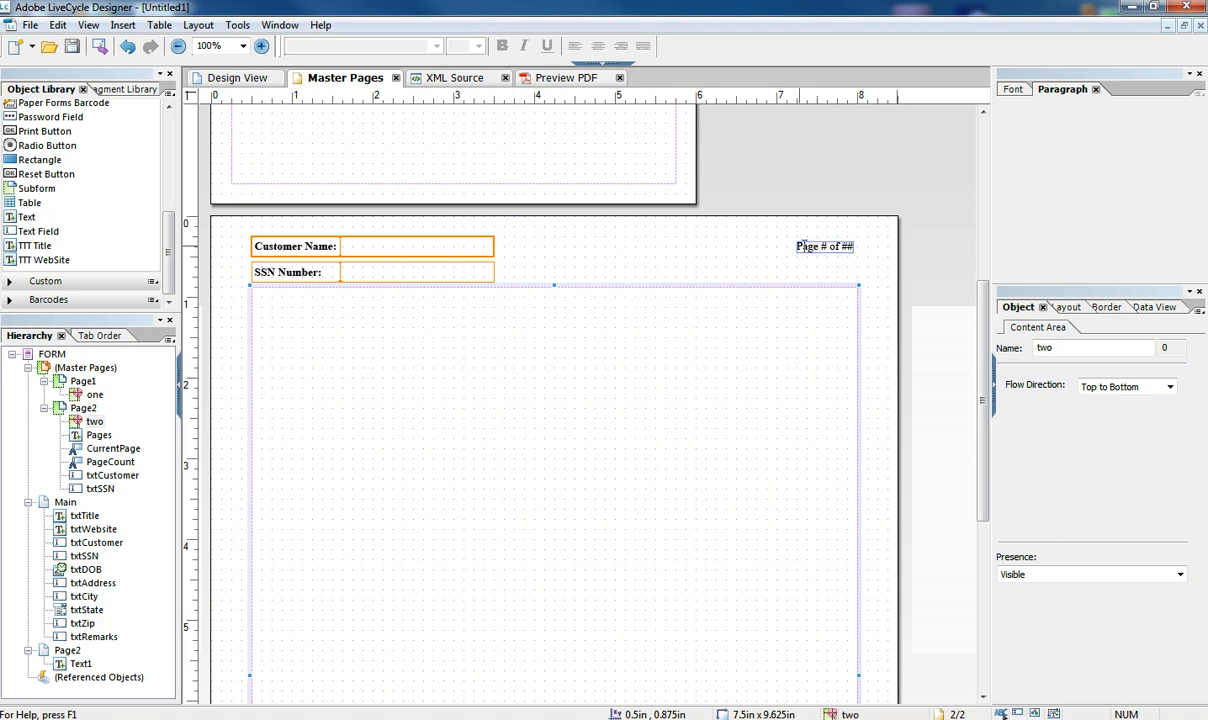
Inspect the Customer Name and SSN Number fields on the Page2 master page and the layout settings of its content area.
left_click(406, 249)
left_click(400, 273)
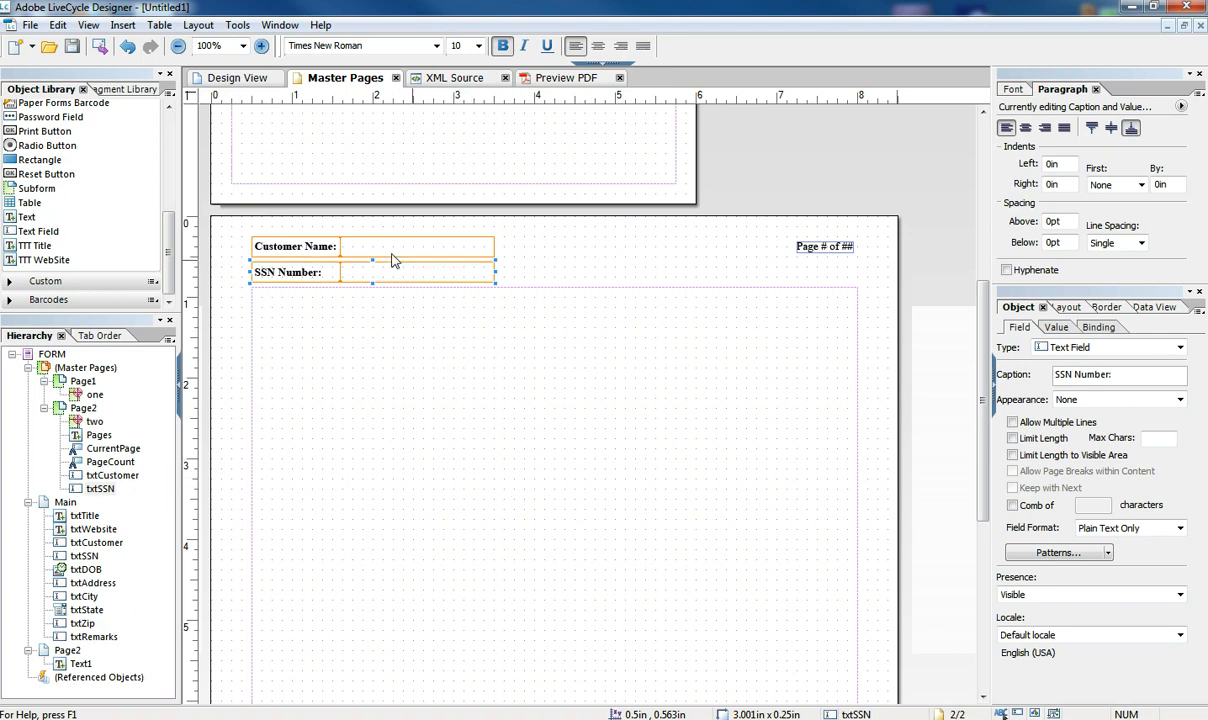
left_click(785, 409)
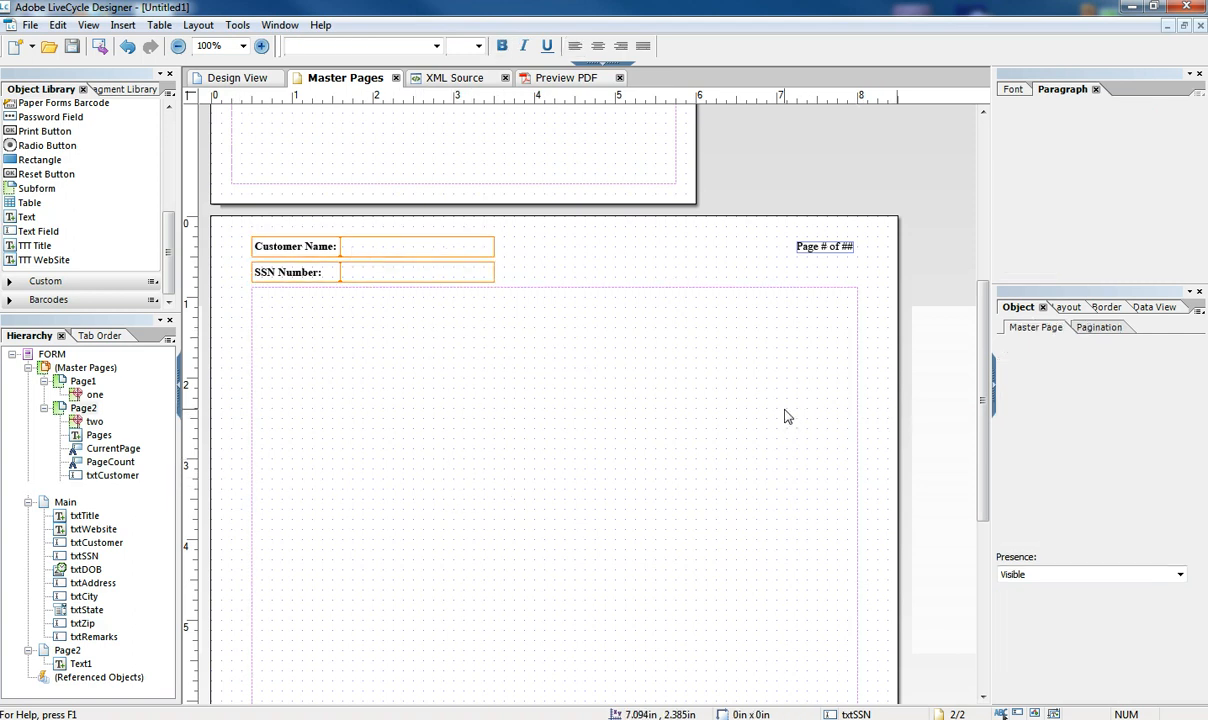
left_click(723, 289)
left_click(1060, 307)
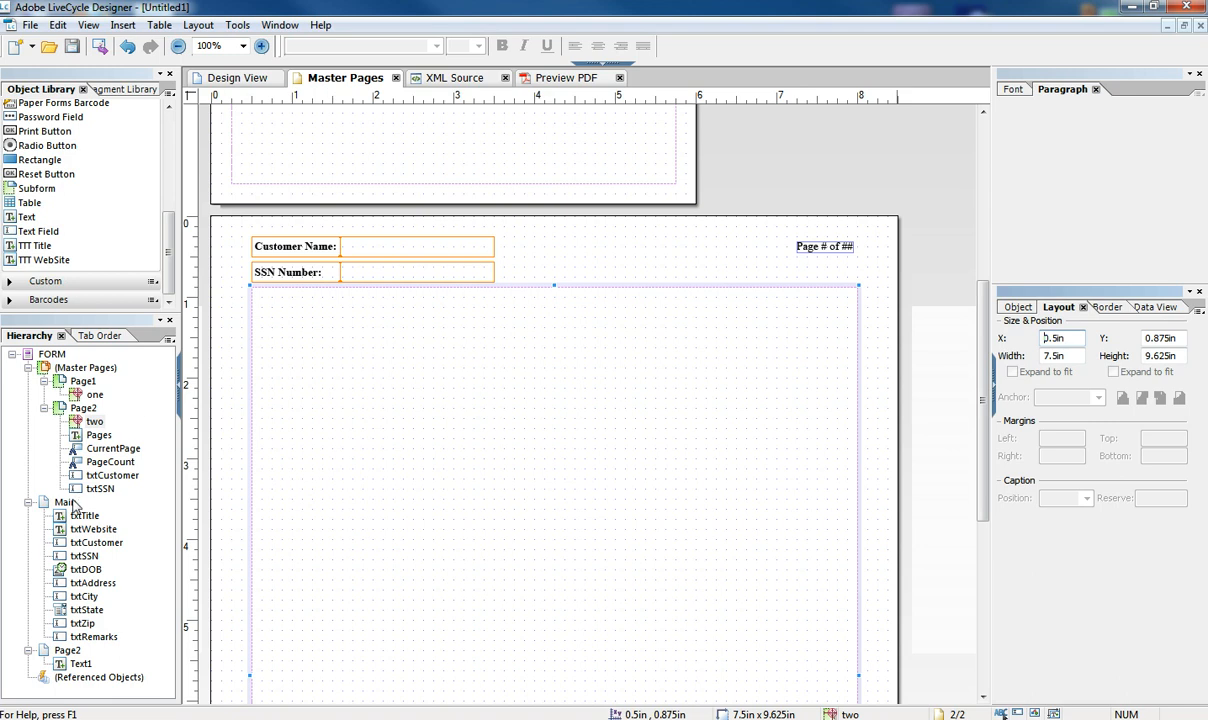
Return to the form's design view and examine the Main subform and the sample text on the second page.
left_click(247, 78)
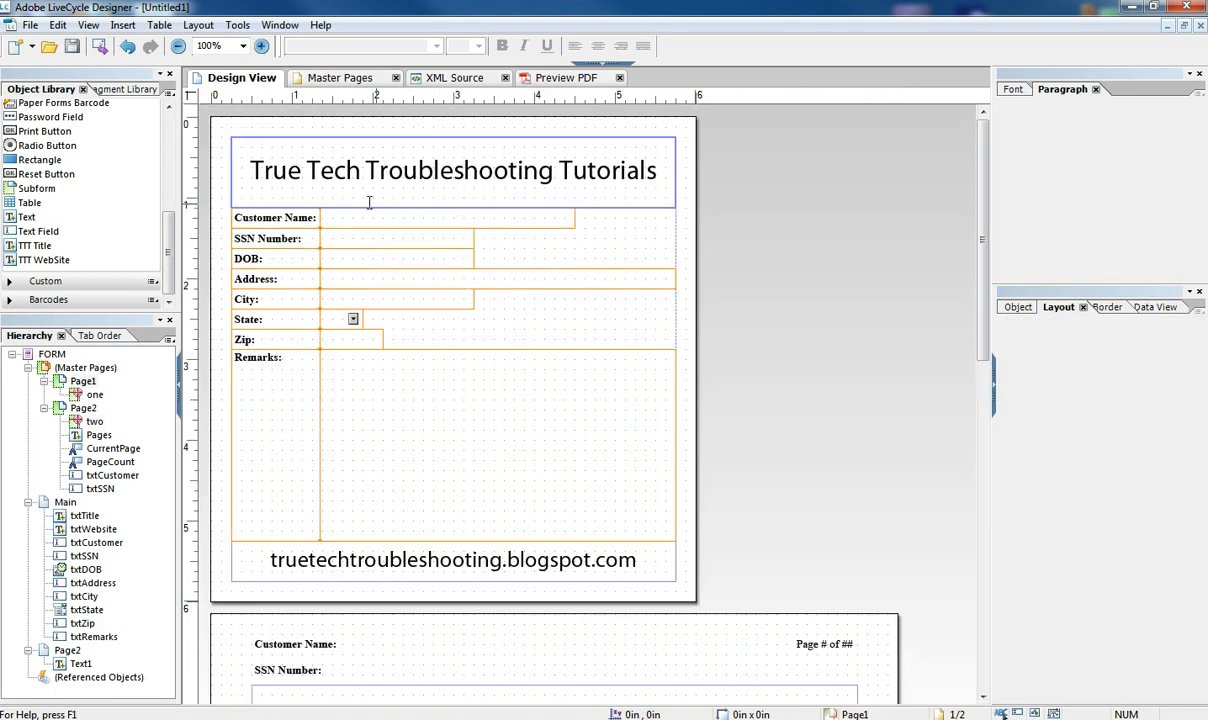
left_click(65, 502)
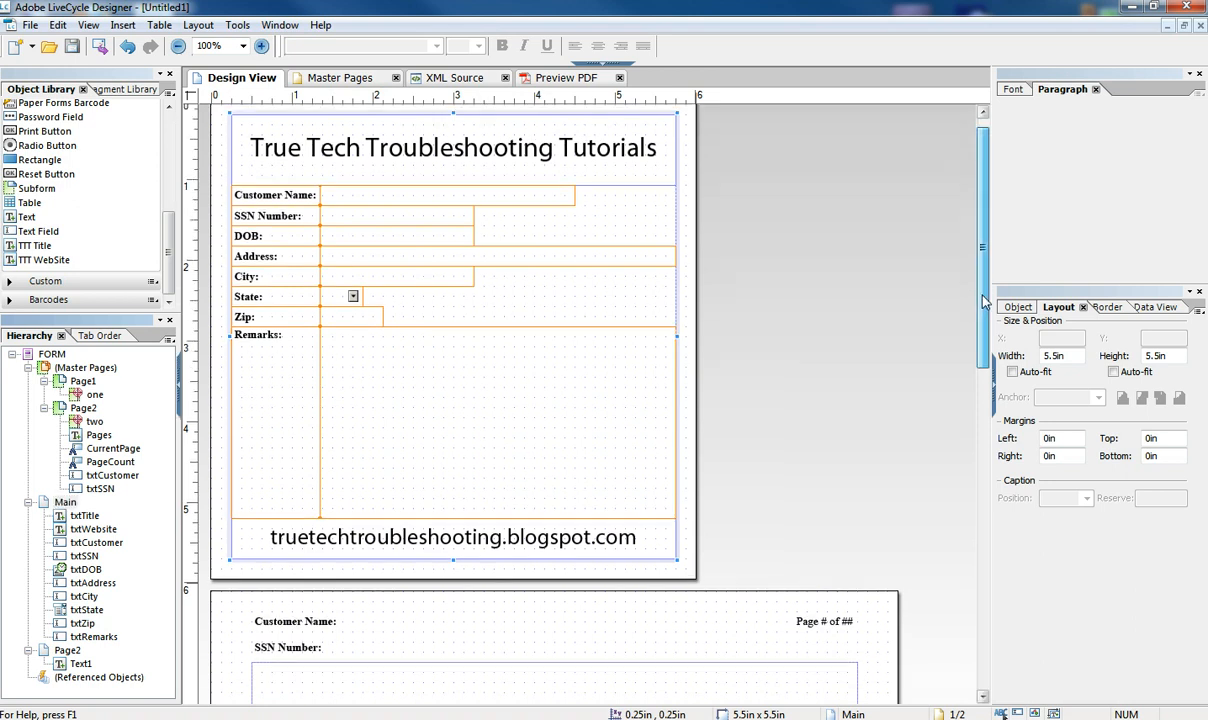
scroll(930, 270, "down", 3)
scroll(997, 405, "down", 1)
left_click_drag(1007, 489, 1005, 487)
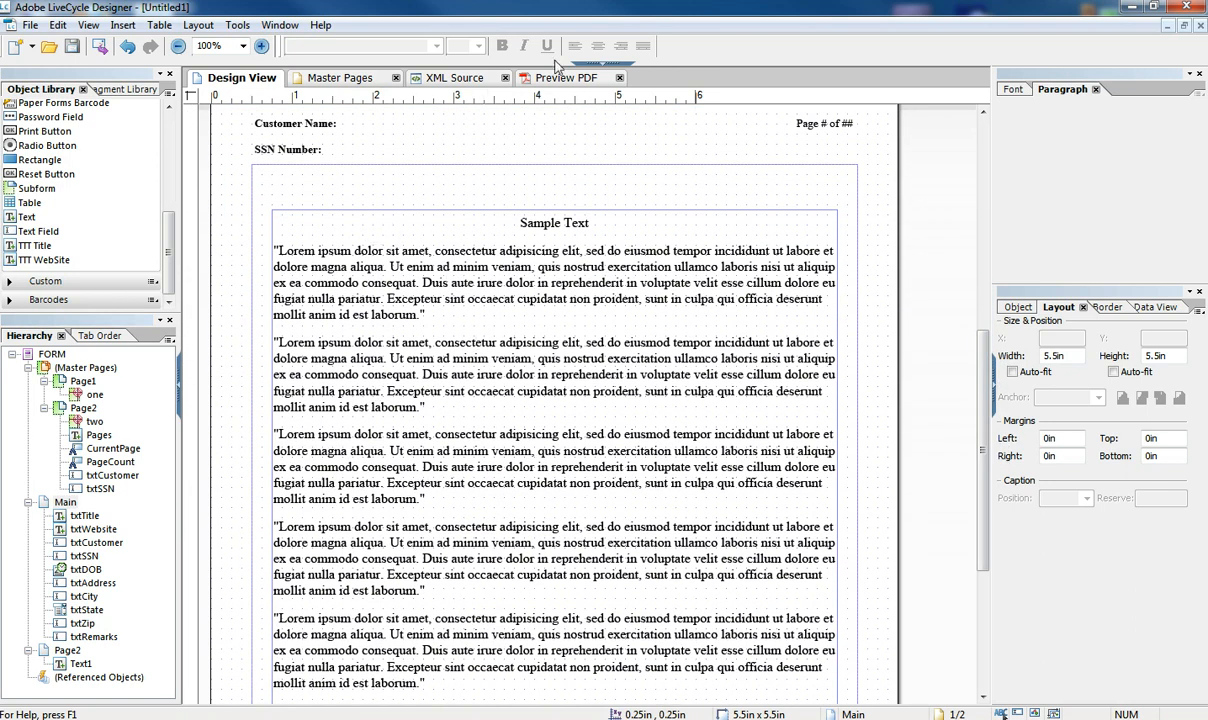
Preview the form as a PDF and fill in the customer's name, SSN, date of birth, address fields and sample text remarks.
left_click(565, 79)
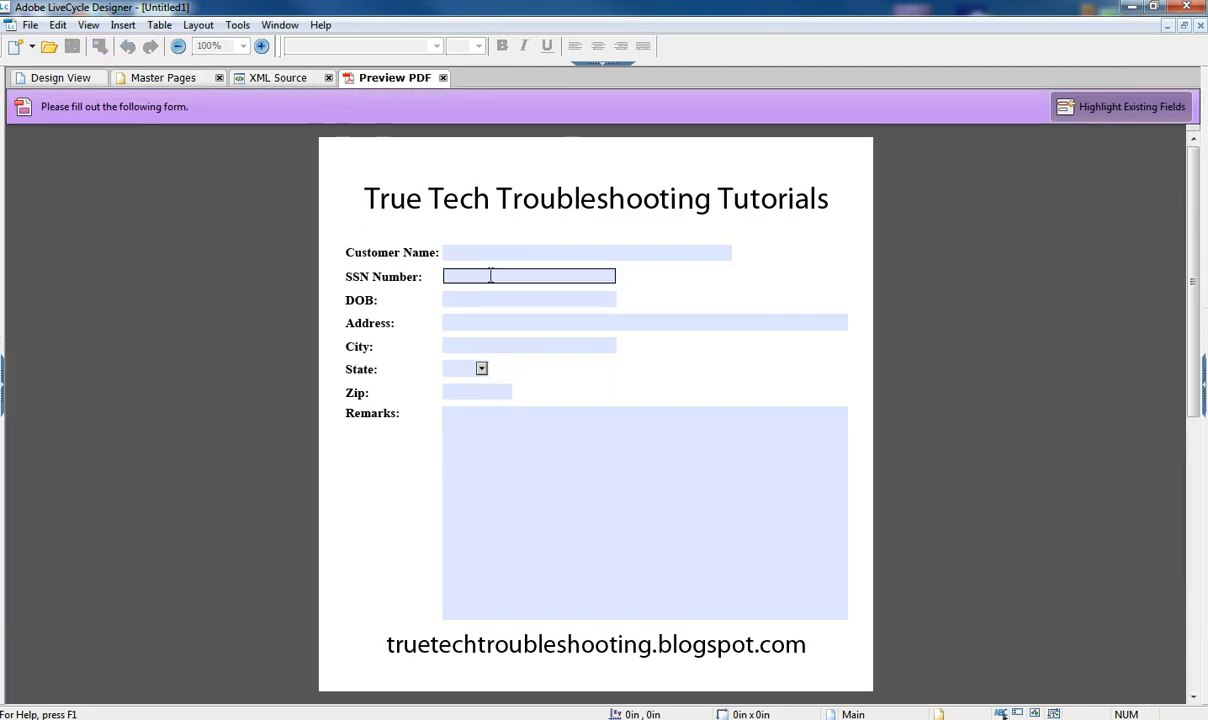
left_click(484, 251)
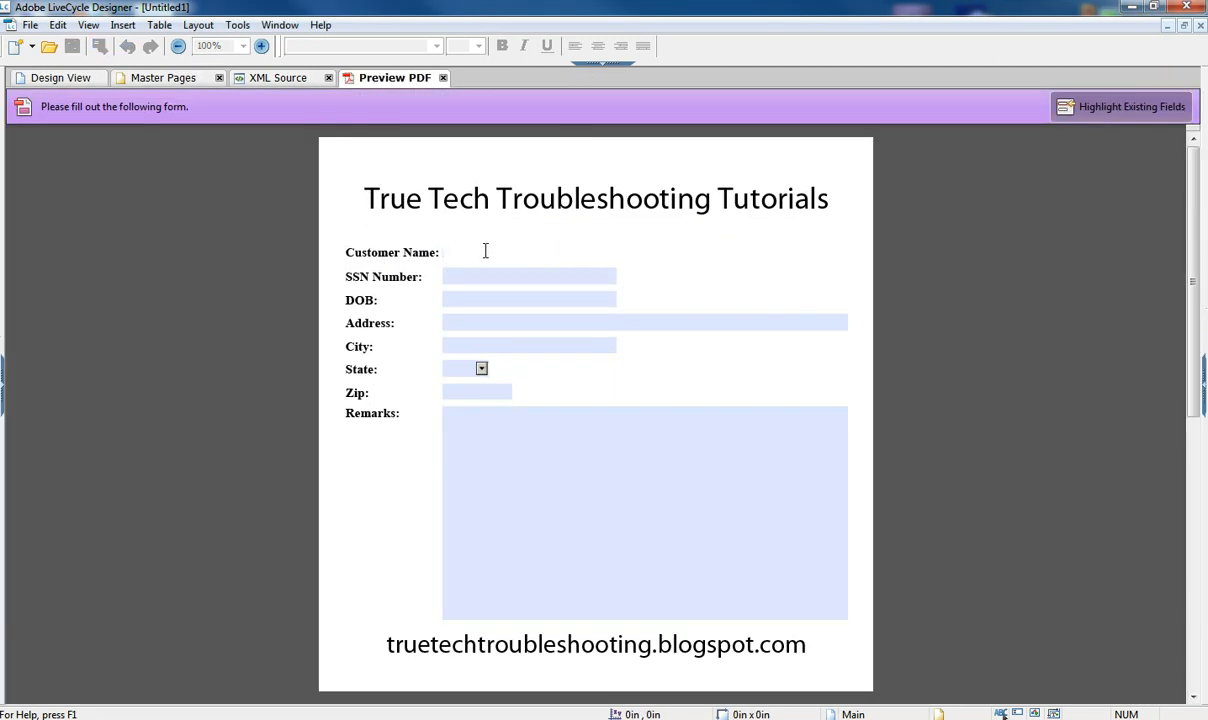
type("Mickey Mouse")
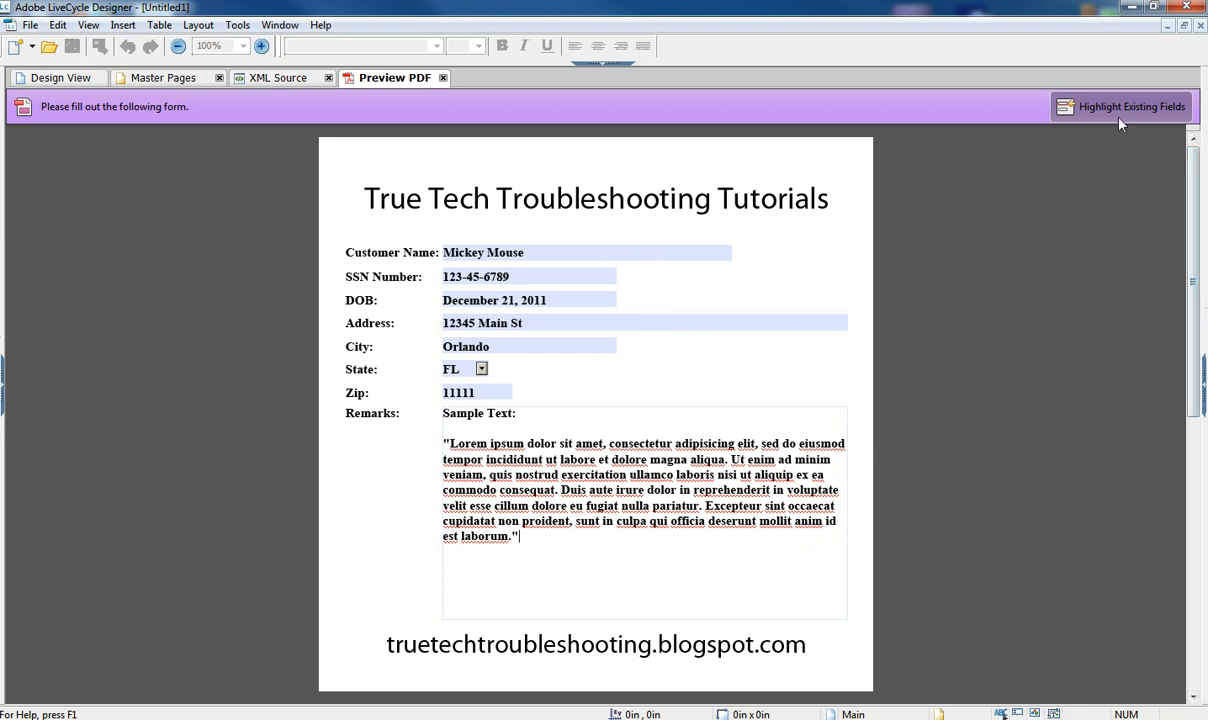
Toggle field highlighting in the preview and check the Customer Name and SSN Number fields at the top of page 2.
left_click(1058, 108)
left_click_drag(1195, 213, 1197, 480)
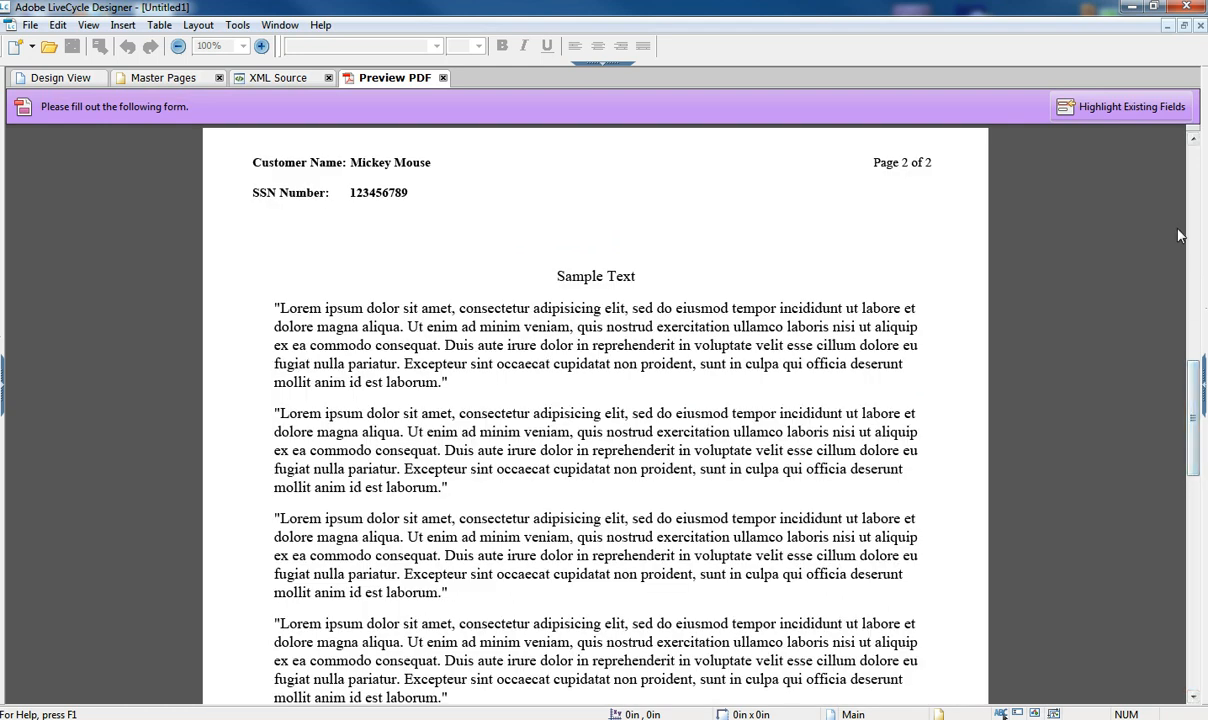
mouse_move(251, 158)
left_mouse_down()
mouse_move(366, 171)
mouse_move(330, 190)
left_mouse_up()
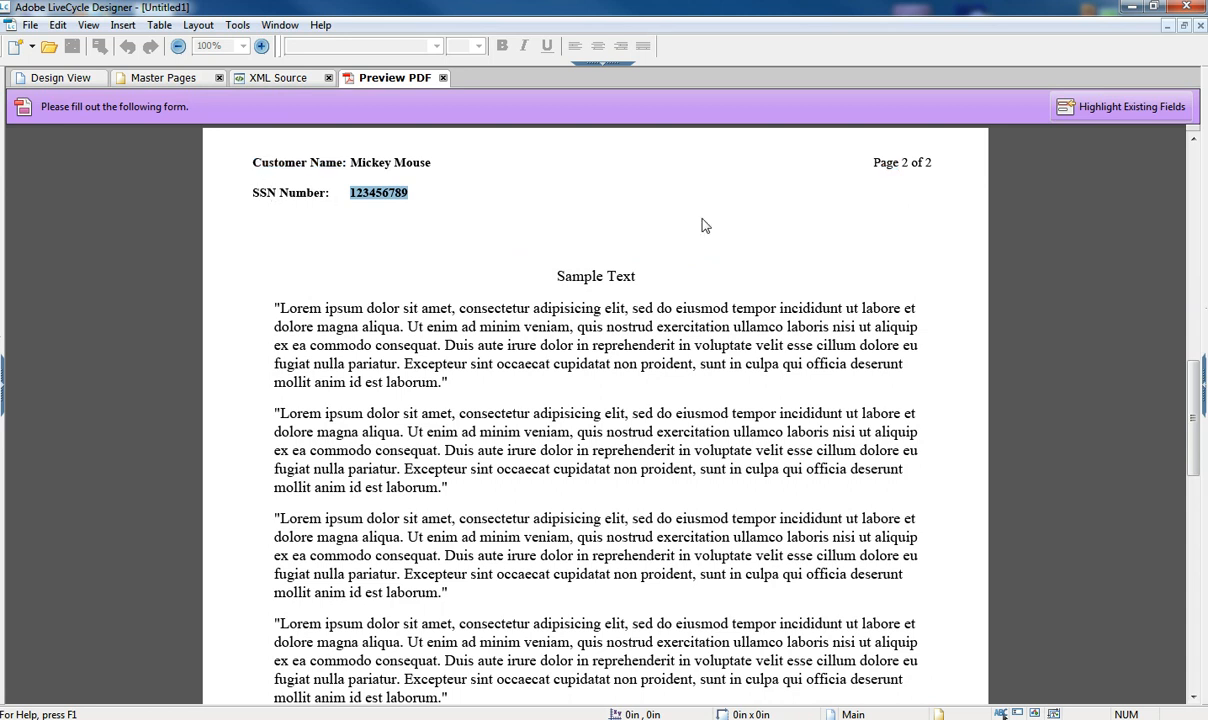
left_click(1095, 114)
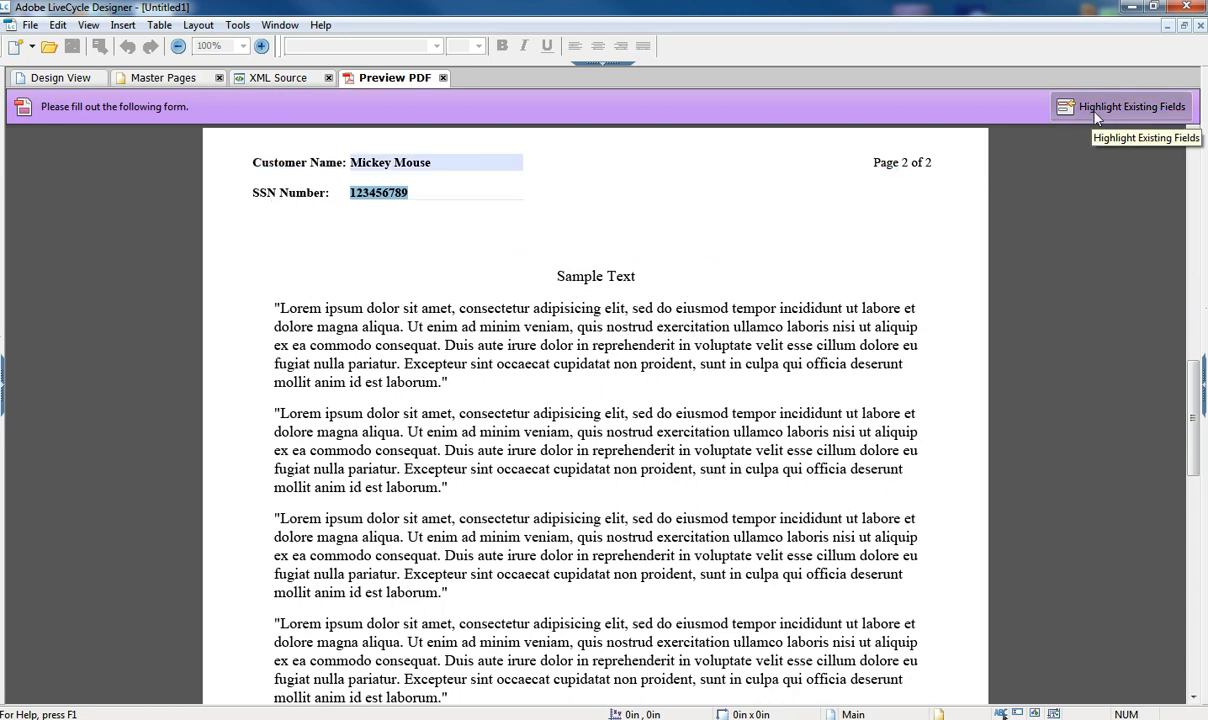
Replace the customer's name on the first page of the preview and check the Customer Name field at the top of page 2.
left_click_drag(1199, 410, 1193, 190)
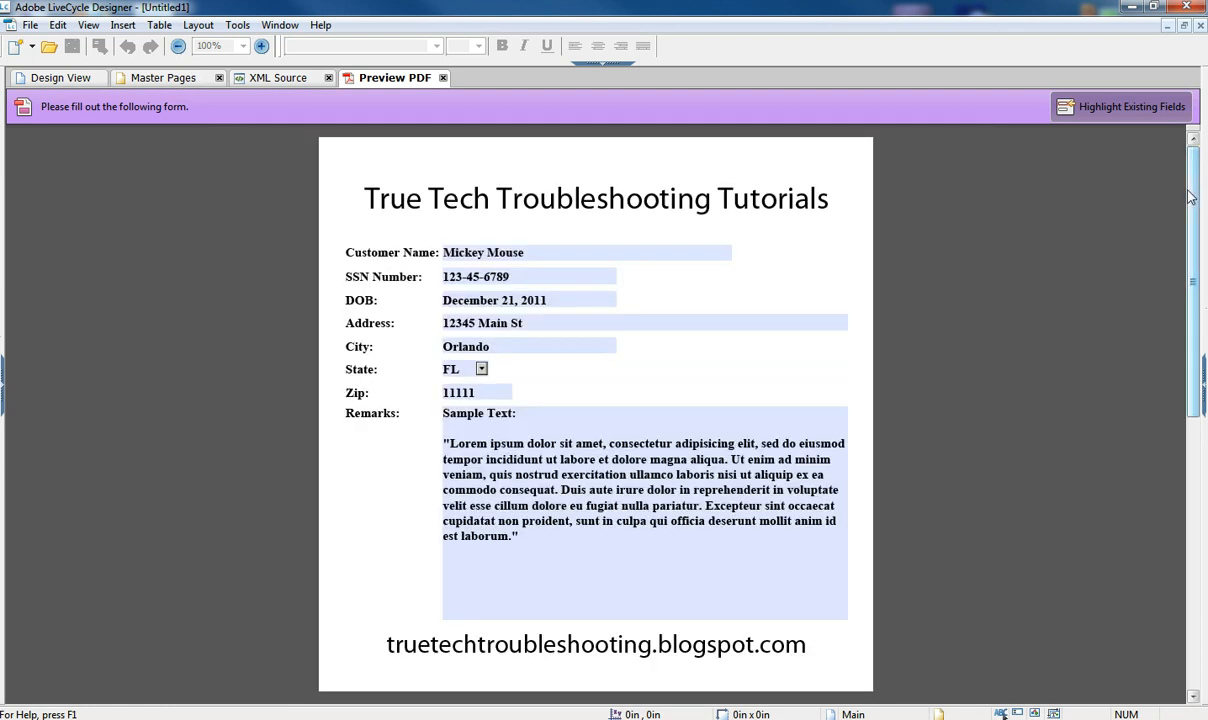
left_click_drag(525, 252, 435, 246)
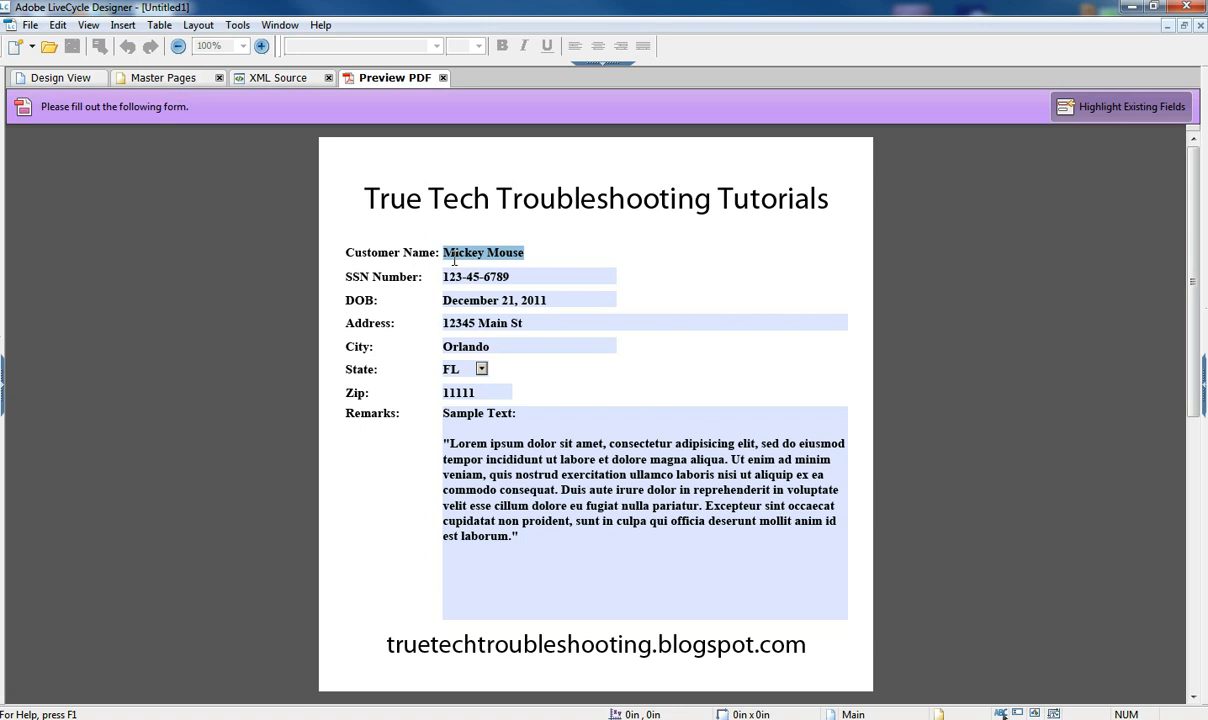
type("Minnie Mouse")
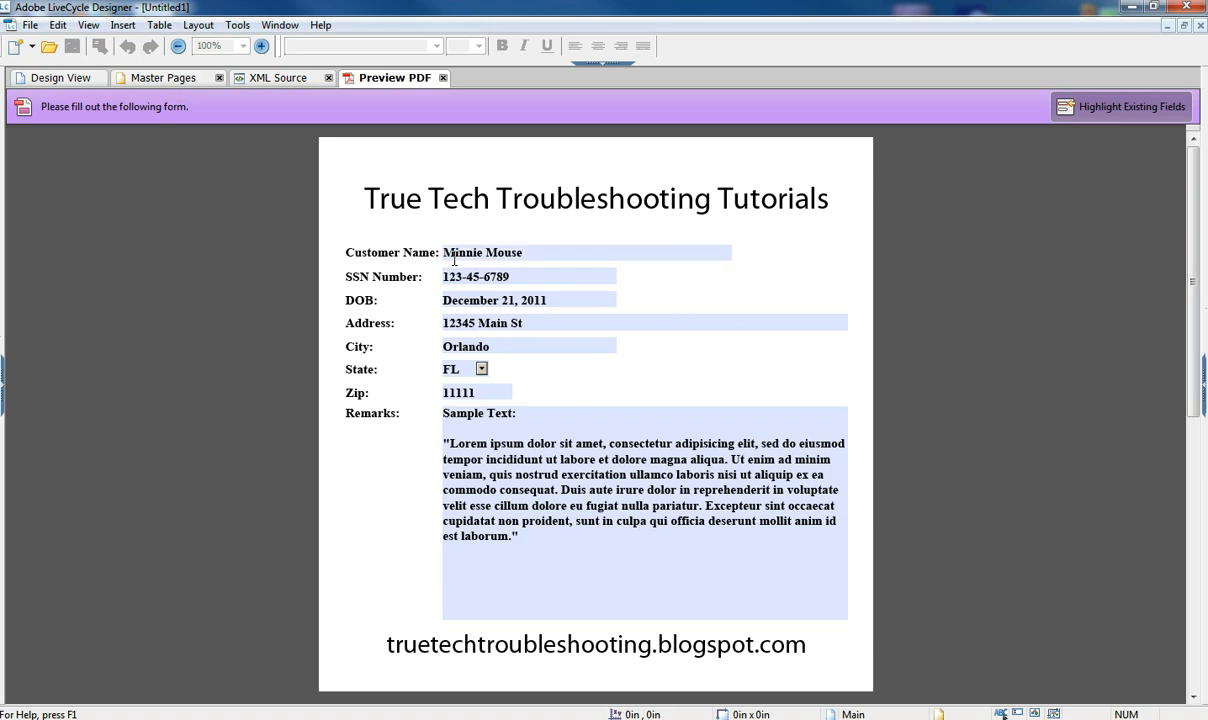
left_click_drag(1193, 347, 1193, 483)
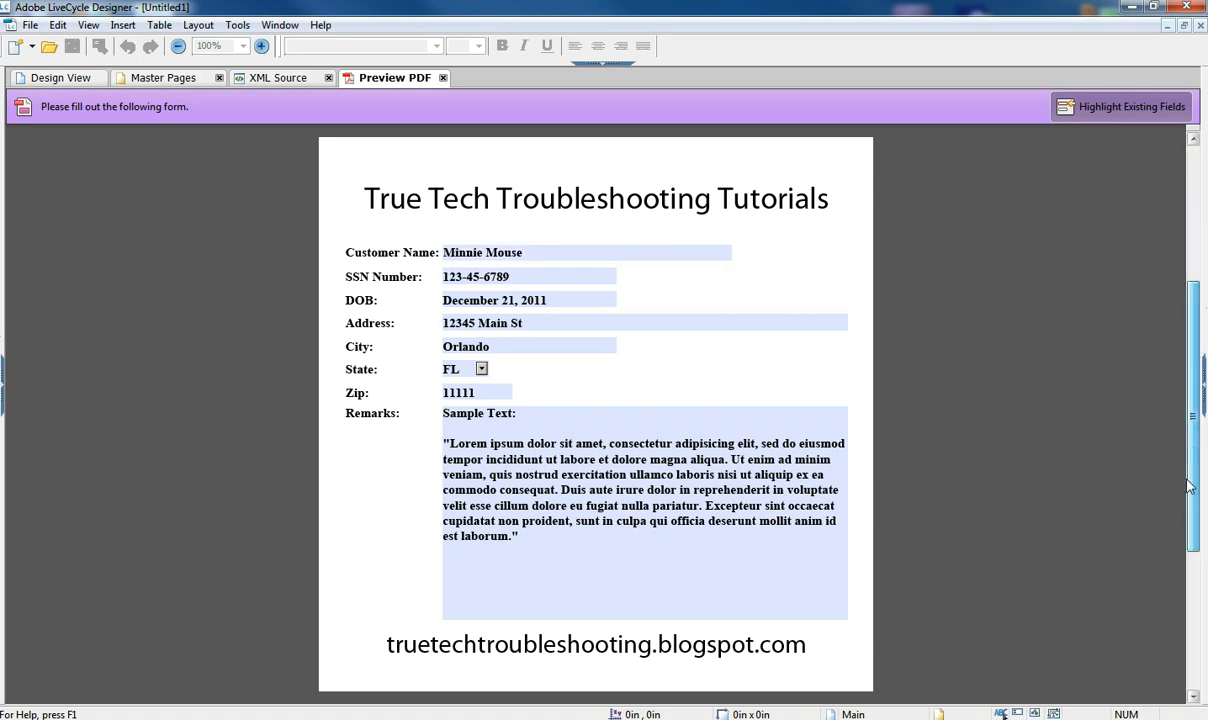
scroll(1092, 460, "down", 5)
left_click(380, 163)
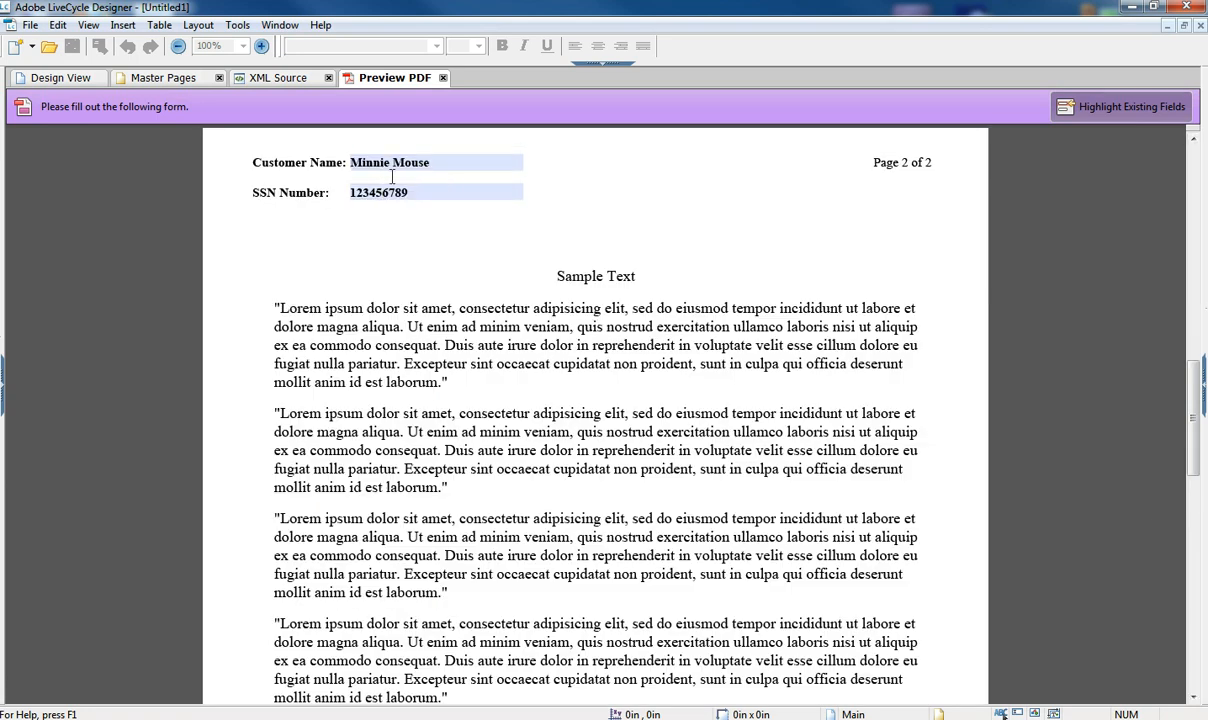
left_click(1194, 281)
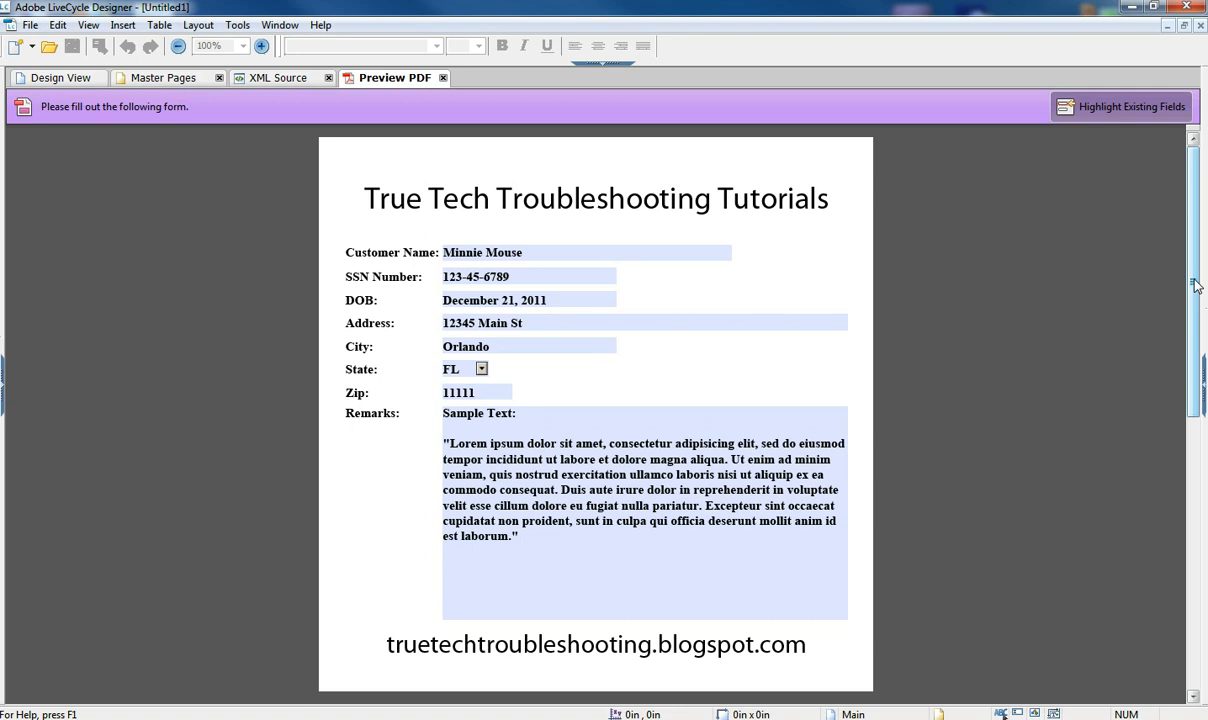
Inspect the ready:layout script of the Customer Name field on the Page2 master page in the script editor.
left_click(60, 77)
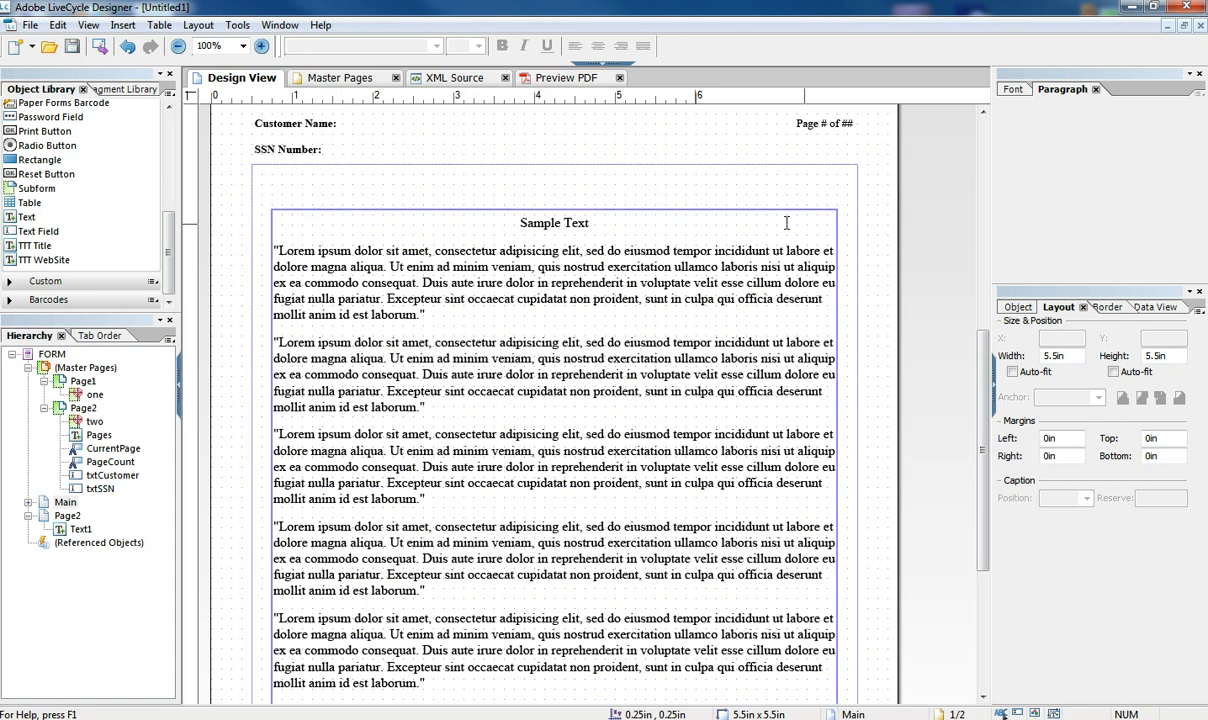
left_click(826, 133)
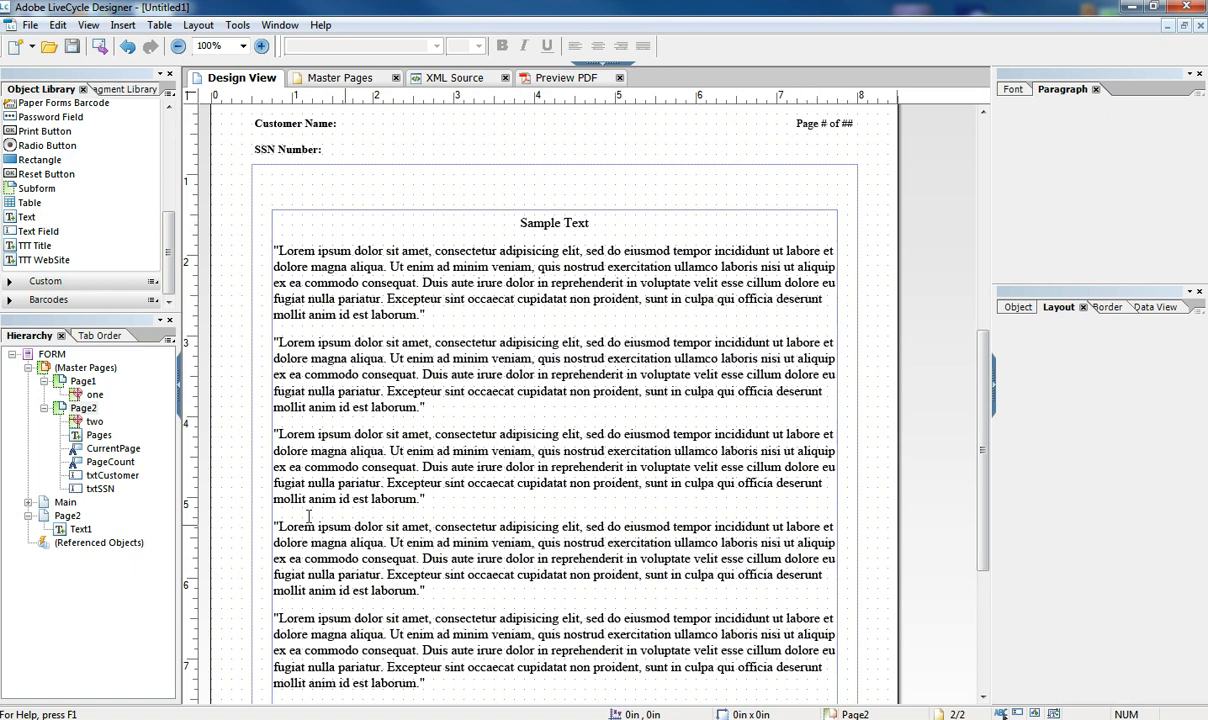
left_click(341, 80)
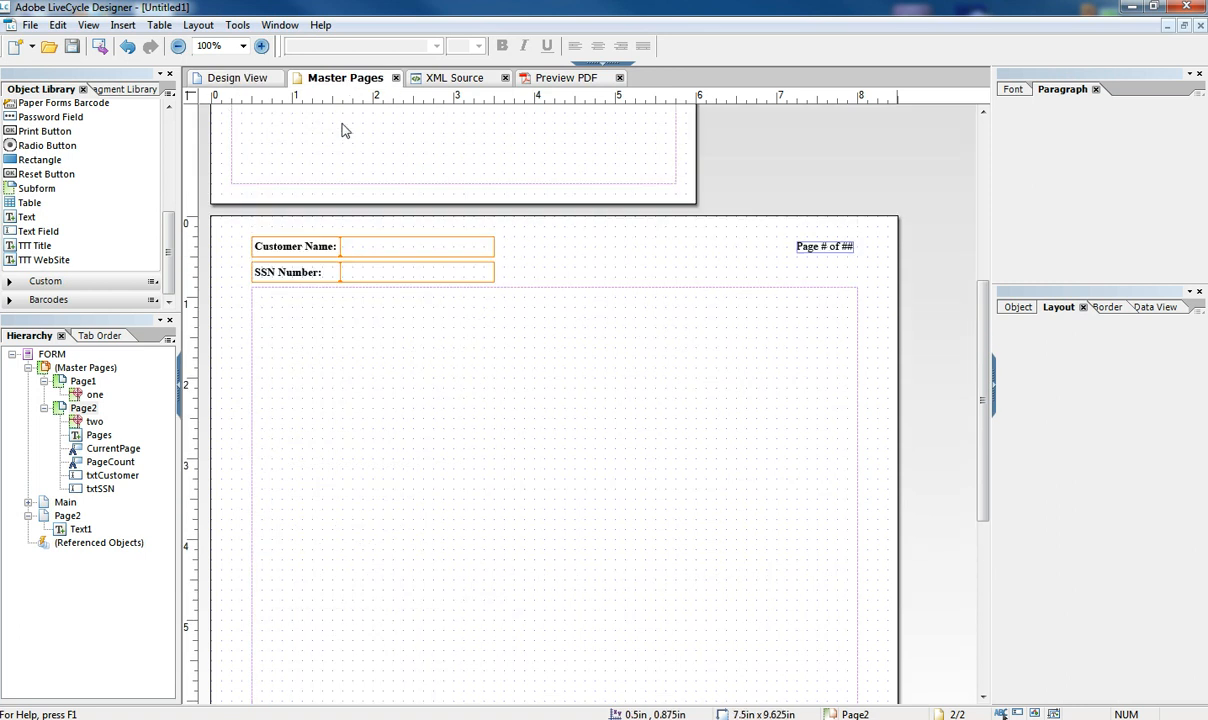
left_click(360, 245)
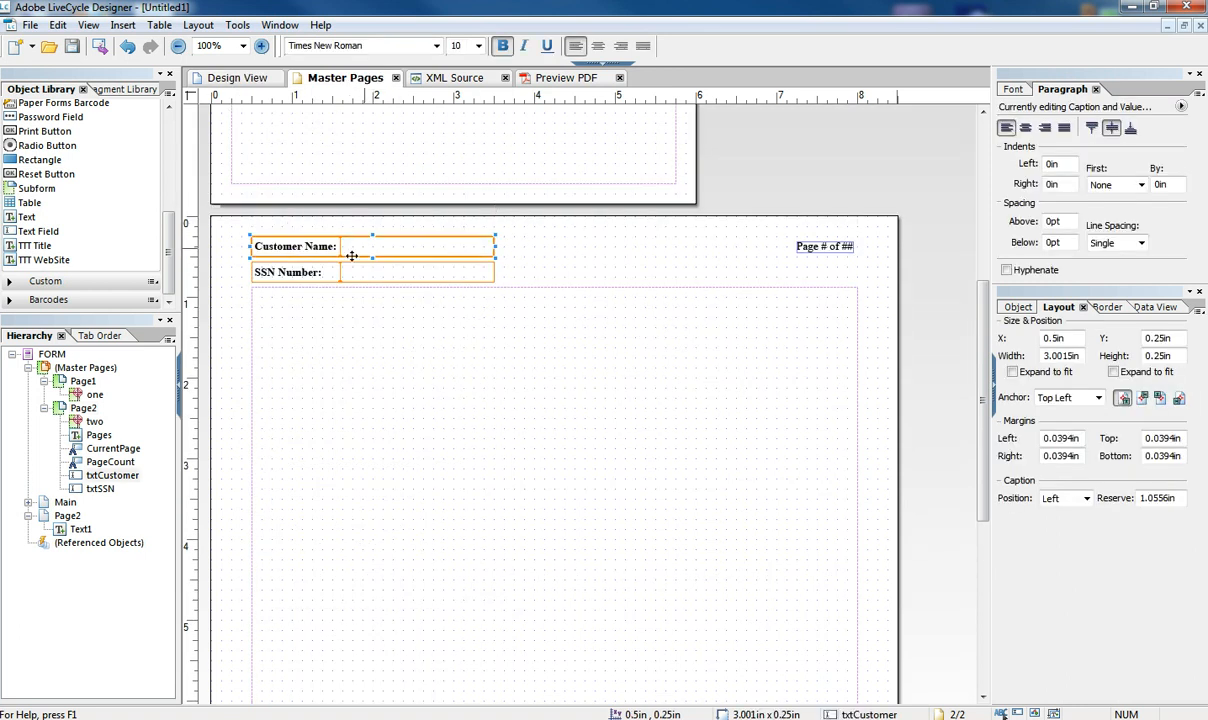
left_click(616, 64)
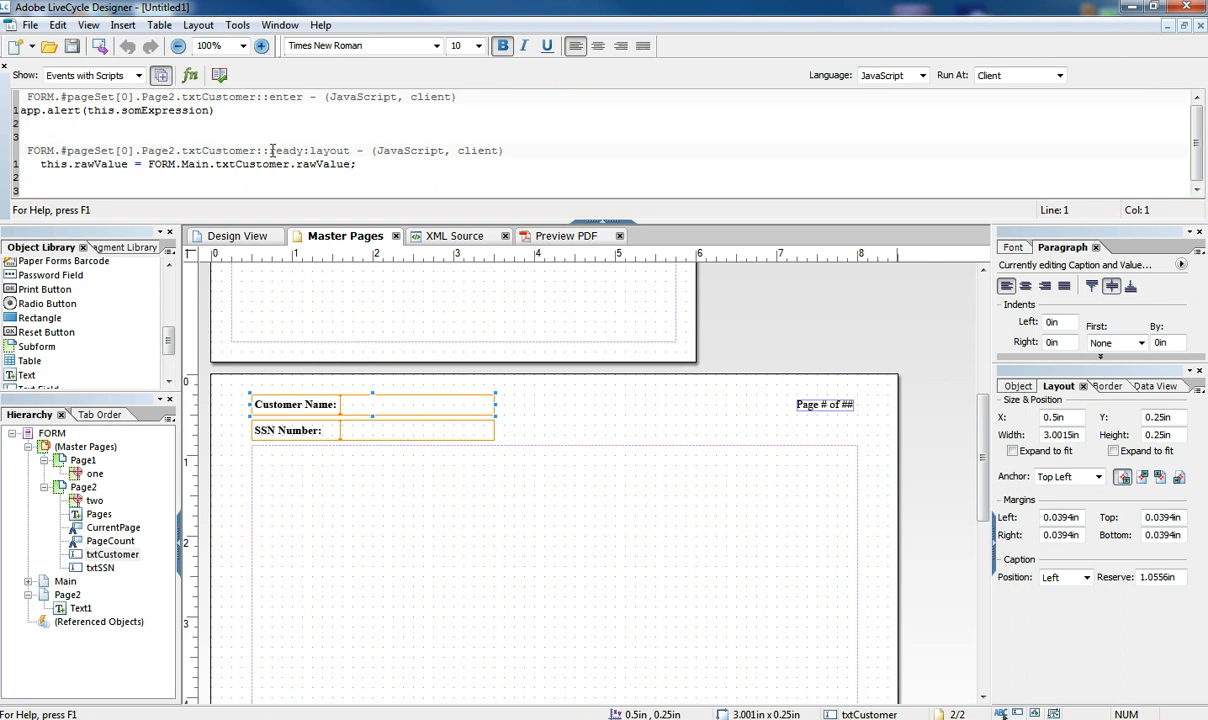
left_click_drag(358, 166, 40, 165)
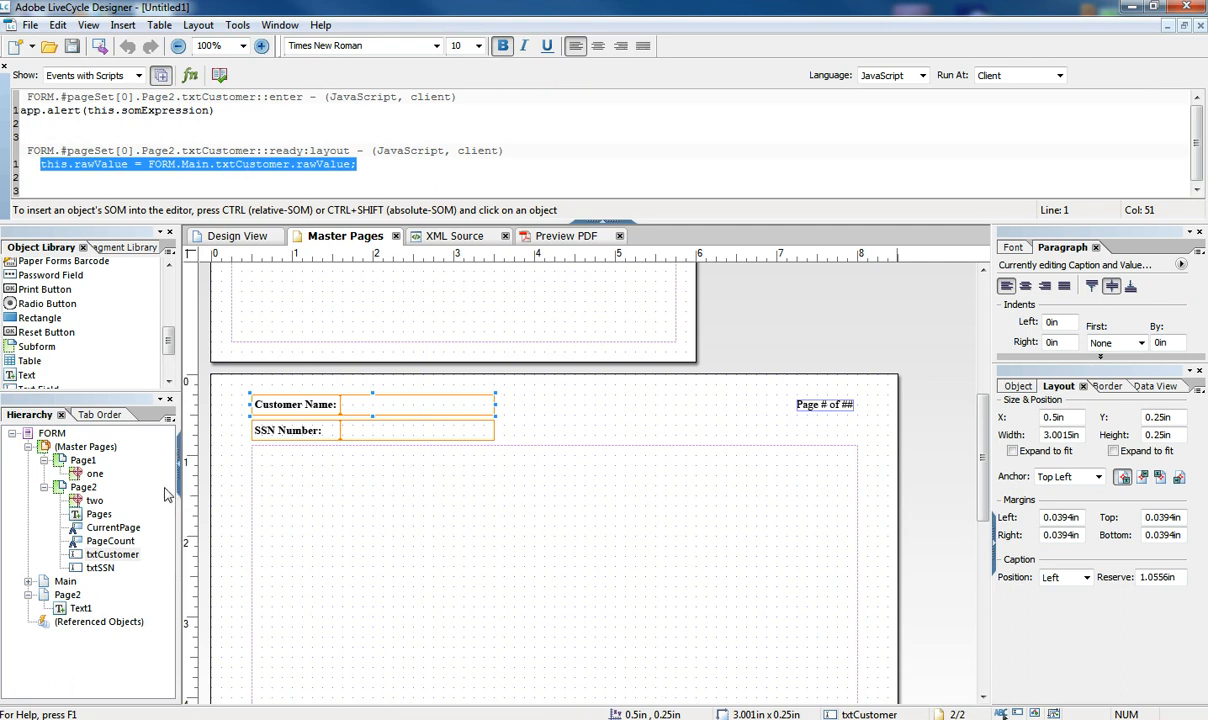
left_click(216, 169)
Expand the Main subform, locate its txtCustomer field that the script references, and compare it with the second page's header.
left_click(29, 581)
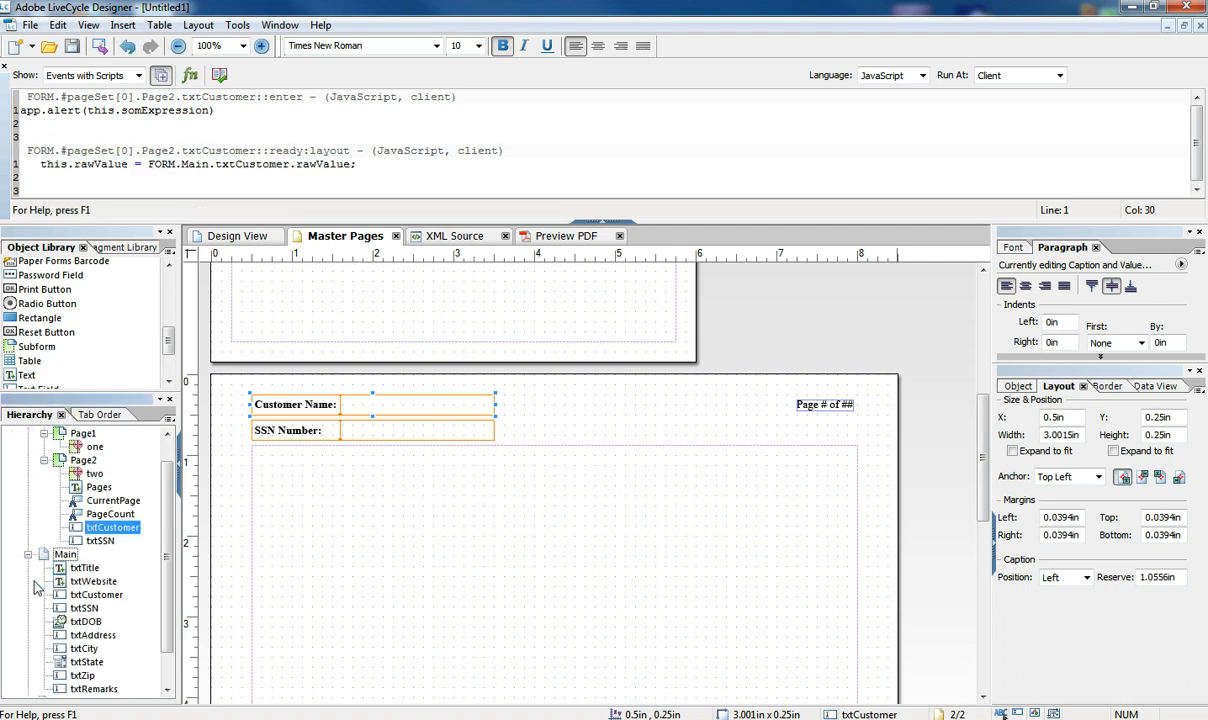
left_click(96, 595)
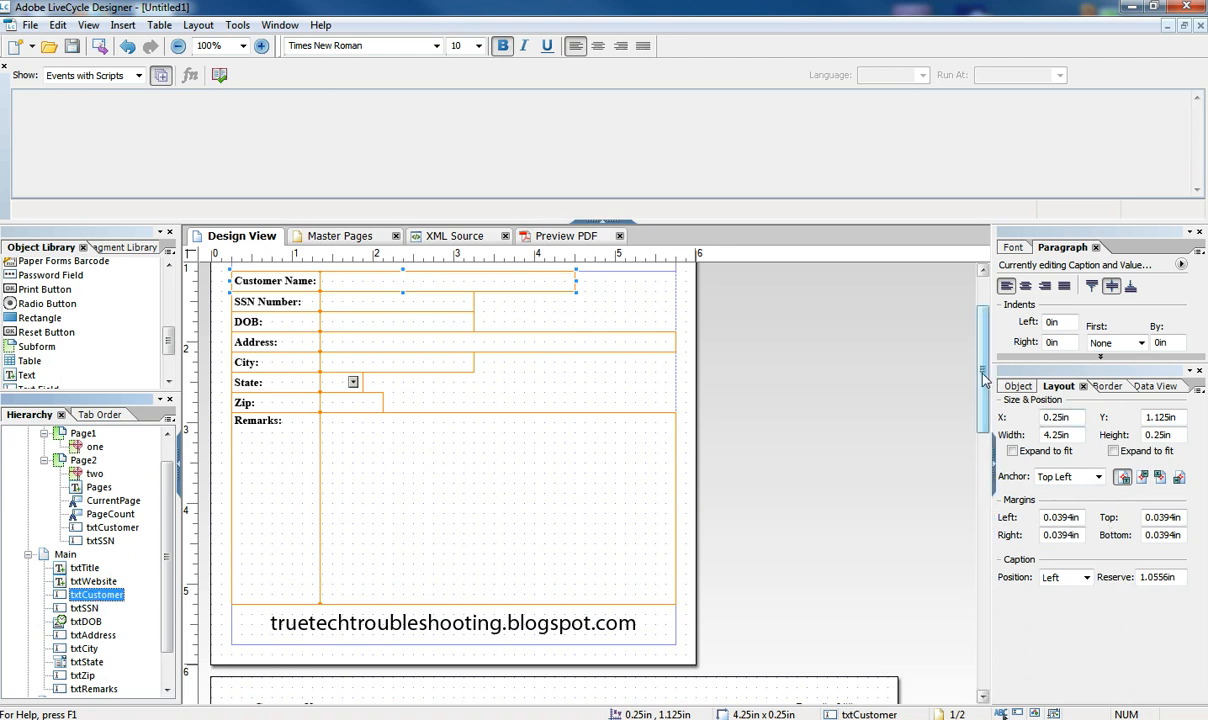
left_click_drag(983, 377, 987, 430)
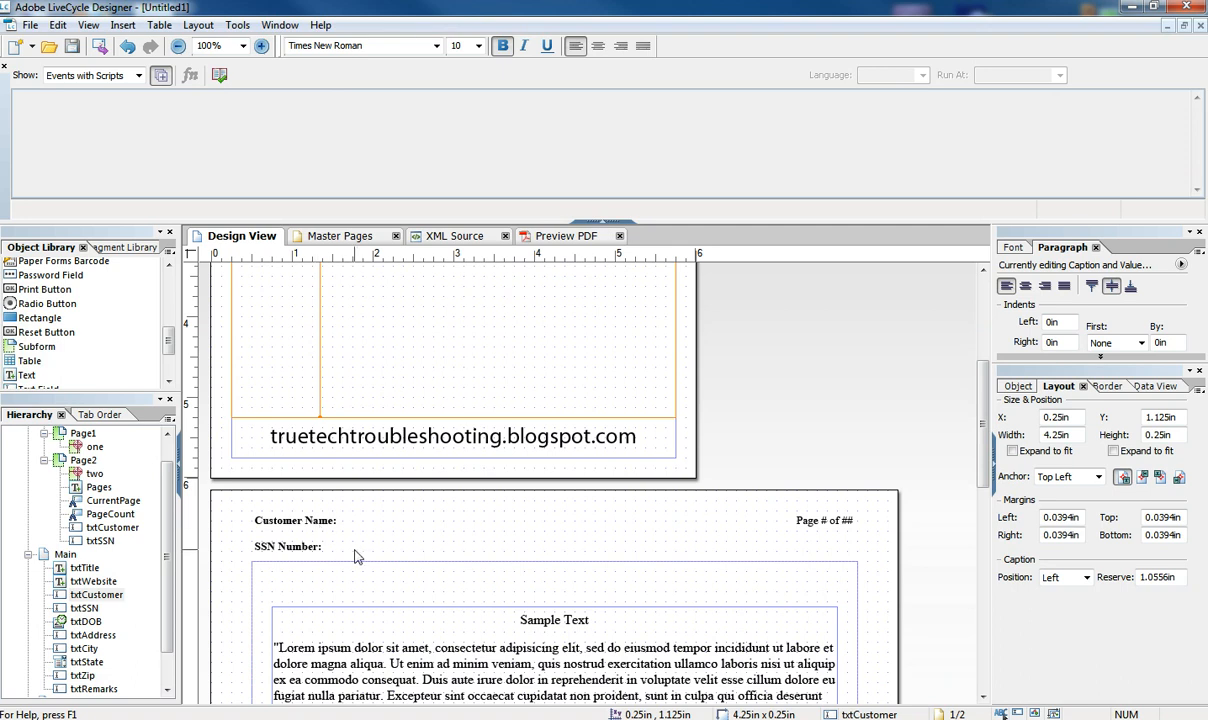
left_click(595, 225)
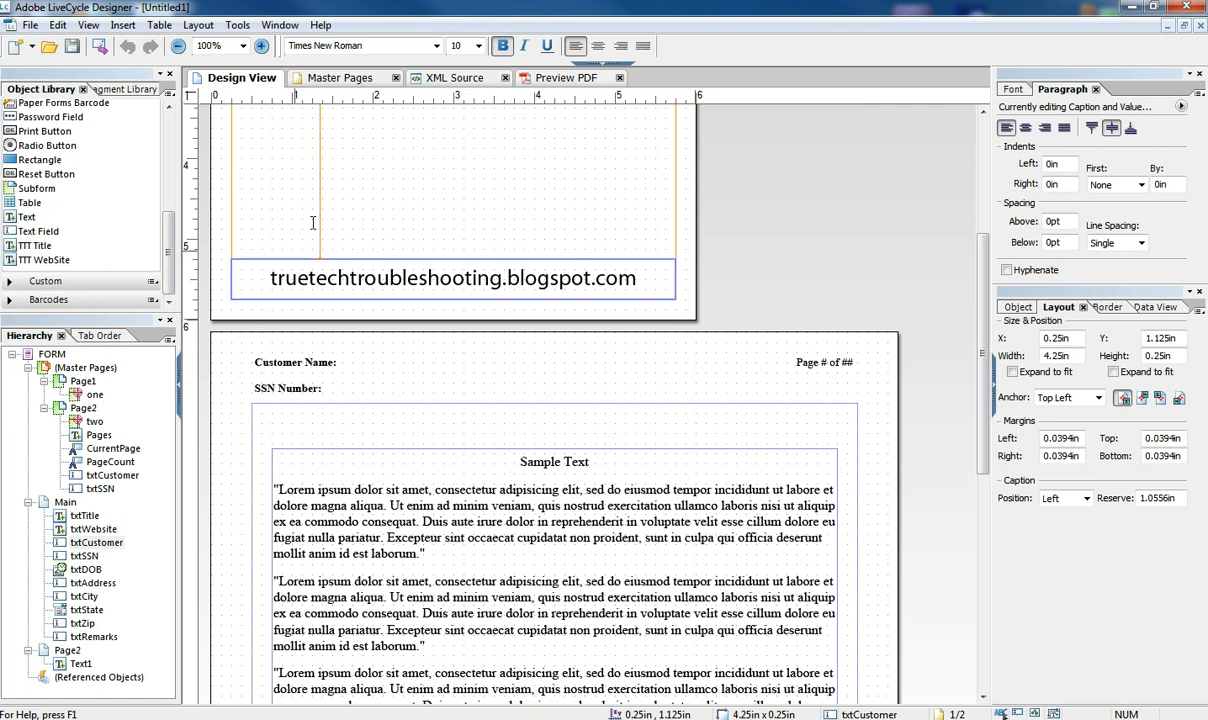
Inspect the ready:layout script of the SSN Number field on the Page2 master page.
left_click(340, 78)
left_click(342, 266)
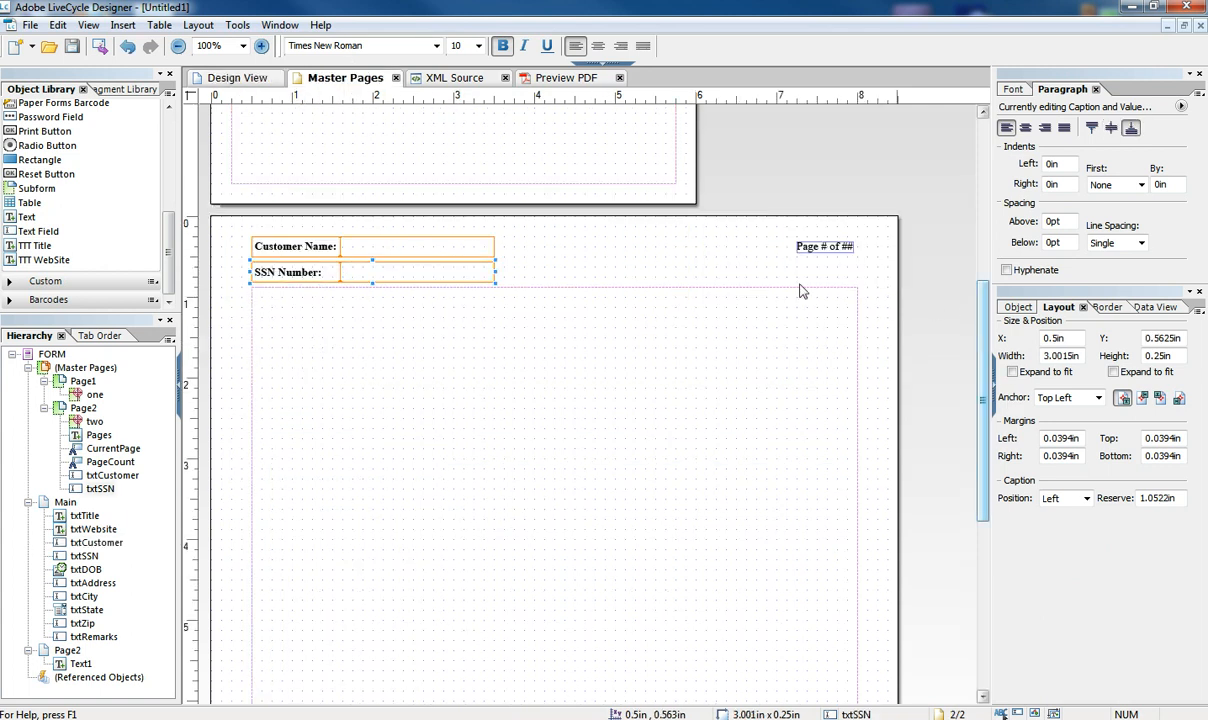
left_click(600, 62)
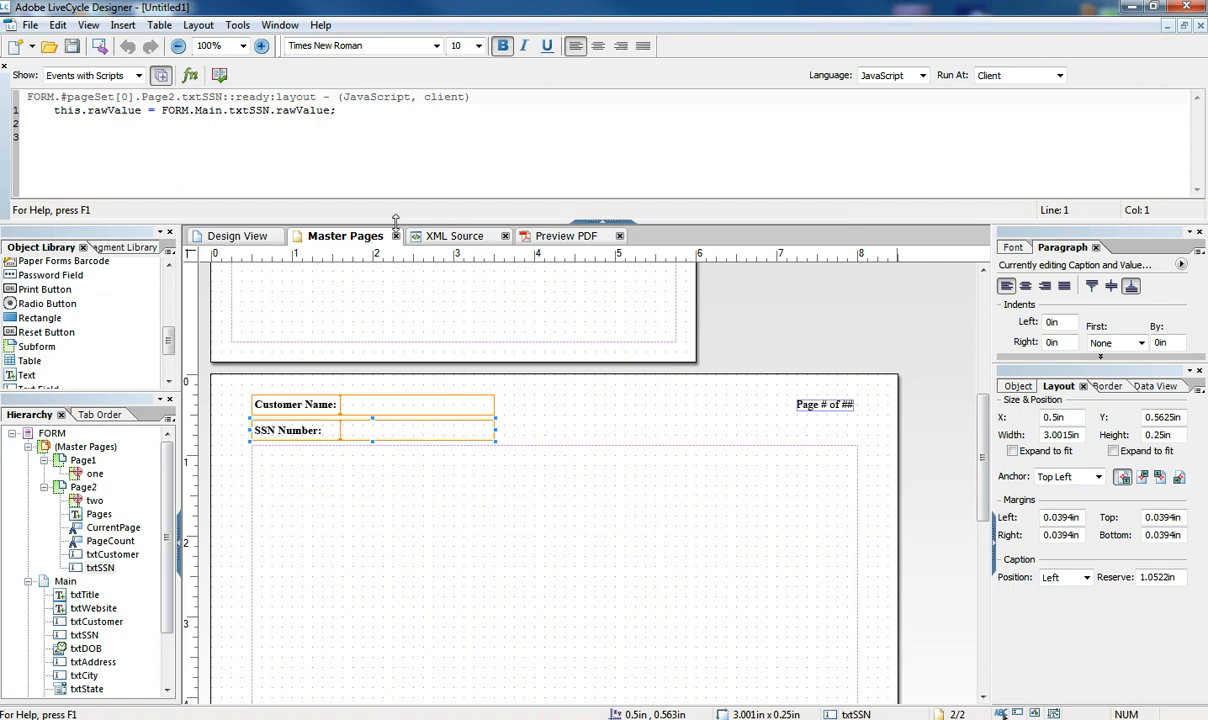
left_click(983, 373)
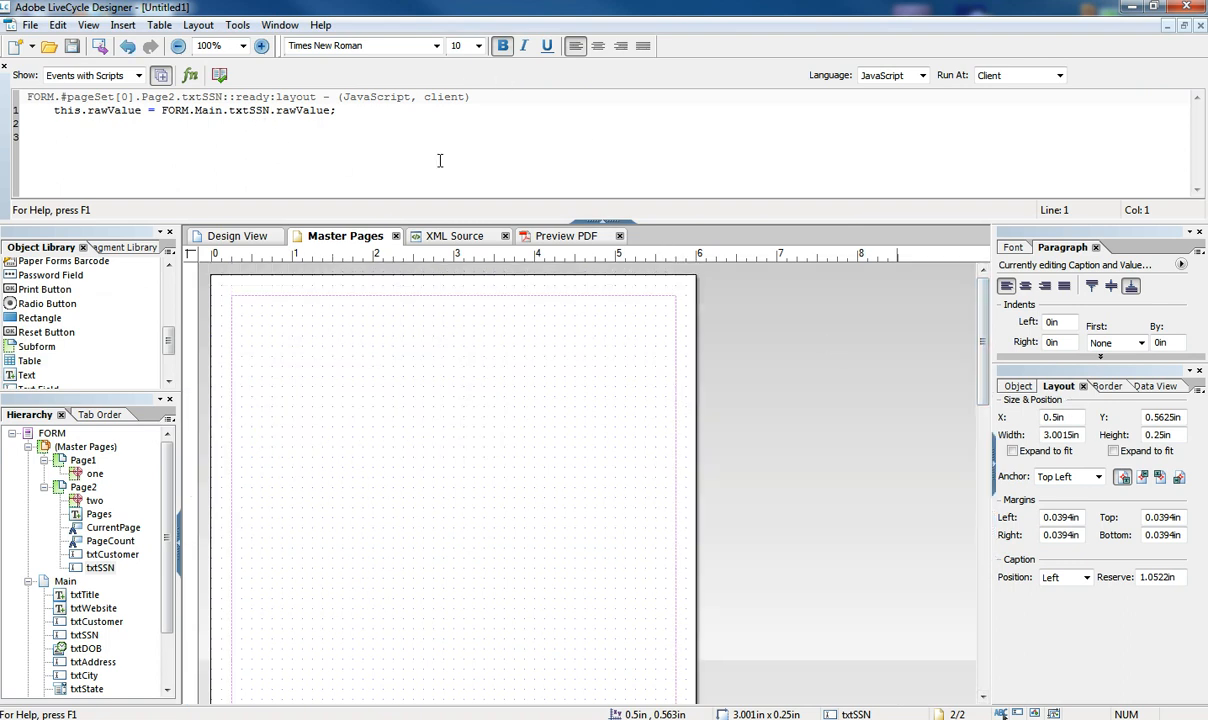
left_click(616, 226)
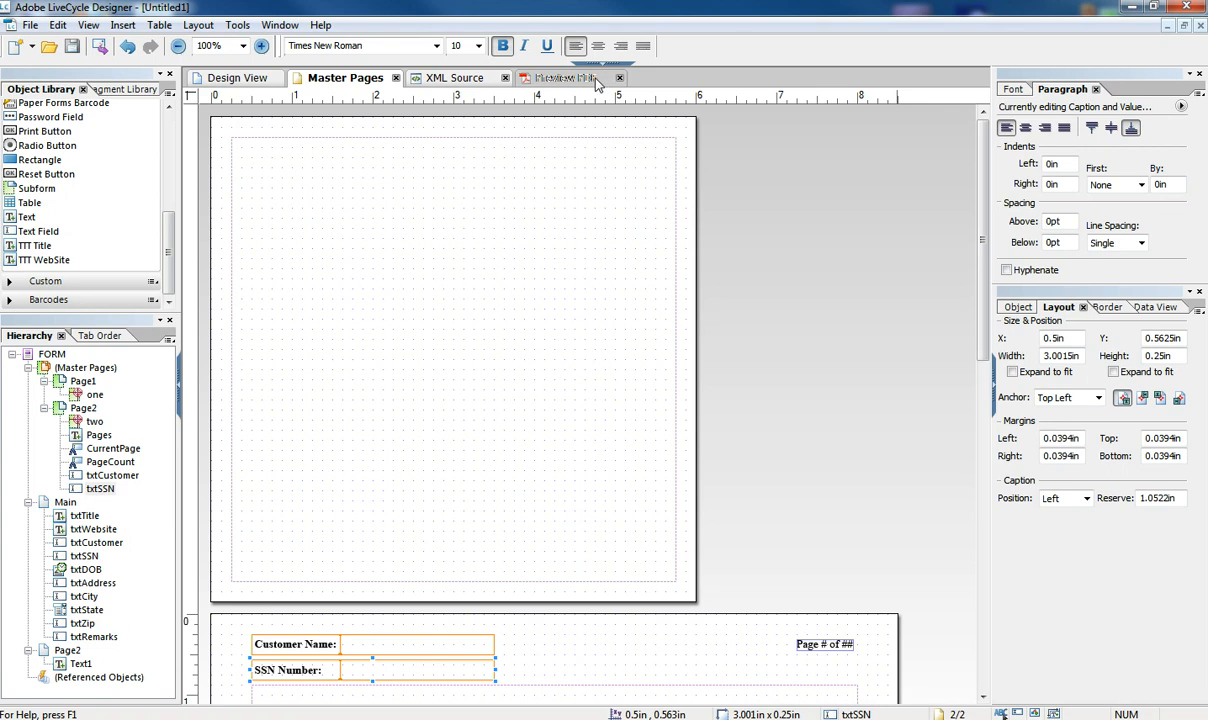
Preview the form as a PDF, enter an SSN on the first page, and check how page 2 displays it.
left_click(580, 78)
left_click(462, 275)
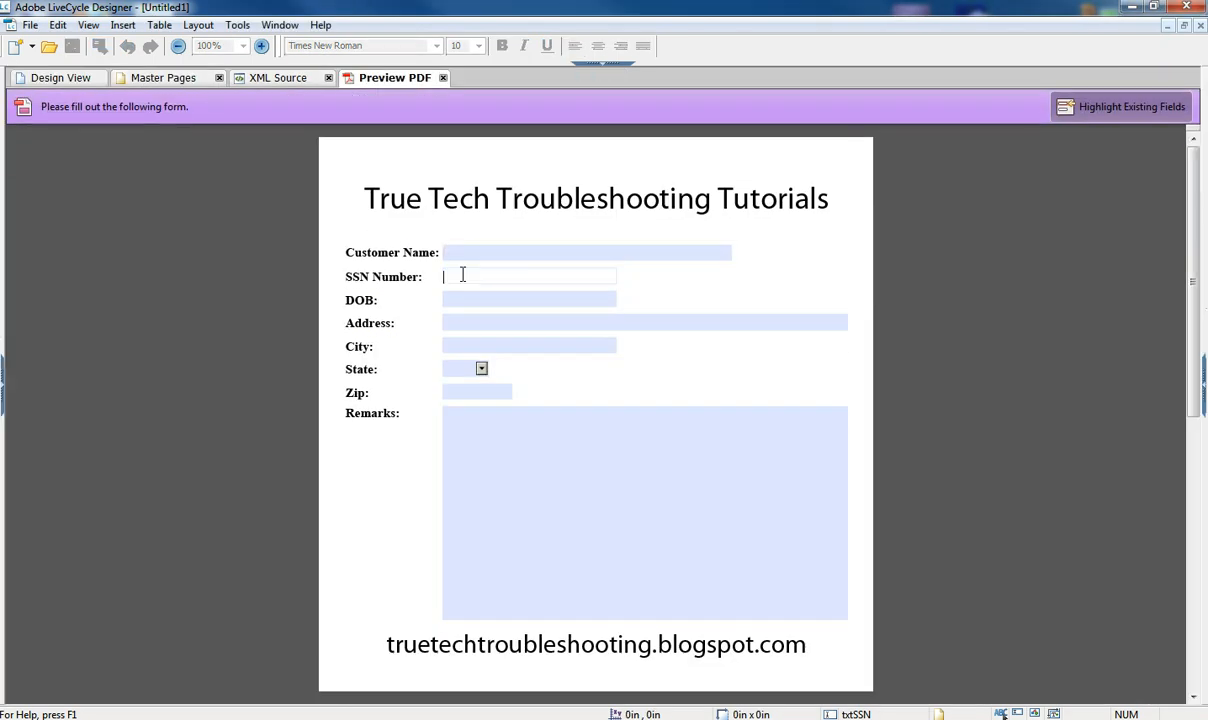
type("123-45-6789")
left_click(505, 323)
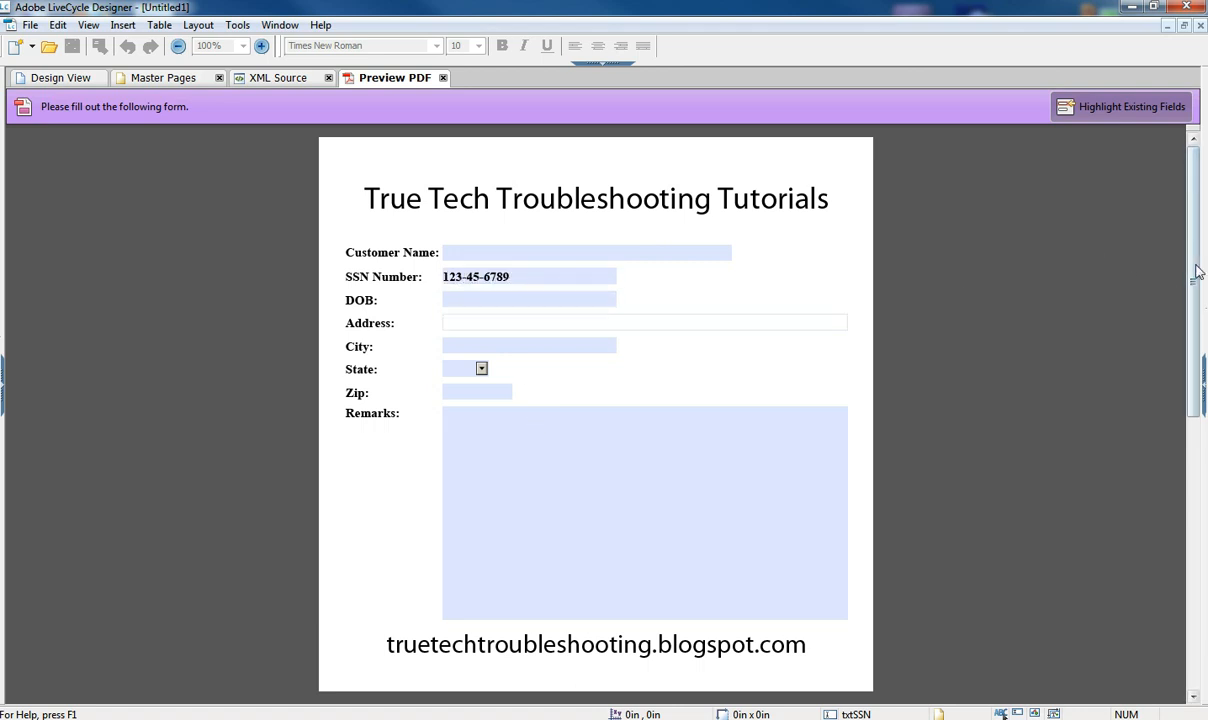
scroll(1189, 388, "down", 3)
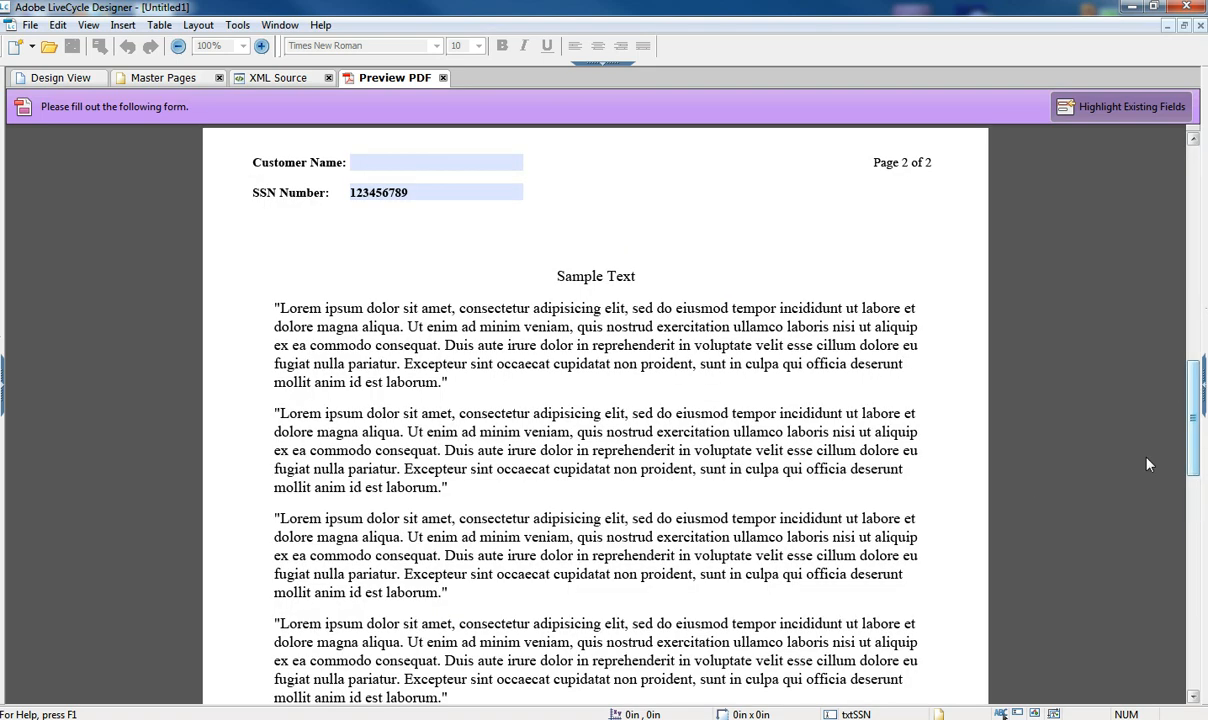
Change the Page2 txtSSN ready:layout script to read this.rawValue = FORM.Main.txtSSN.formattedValue;.
left_click(72, 78)
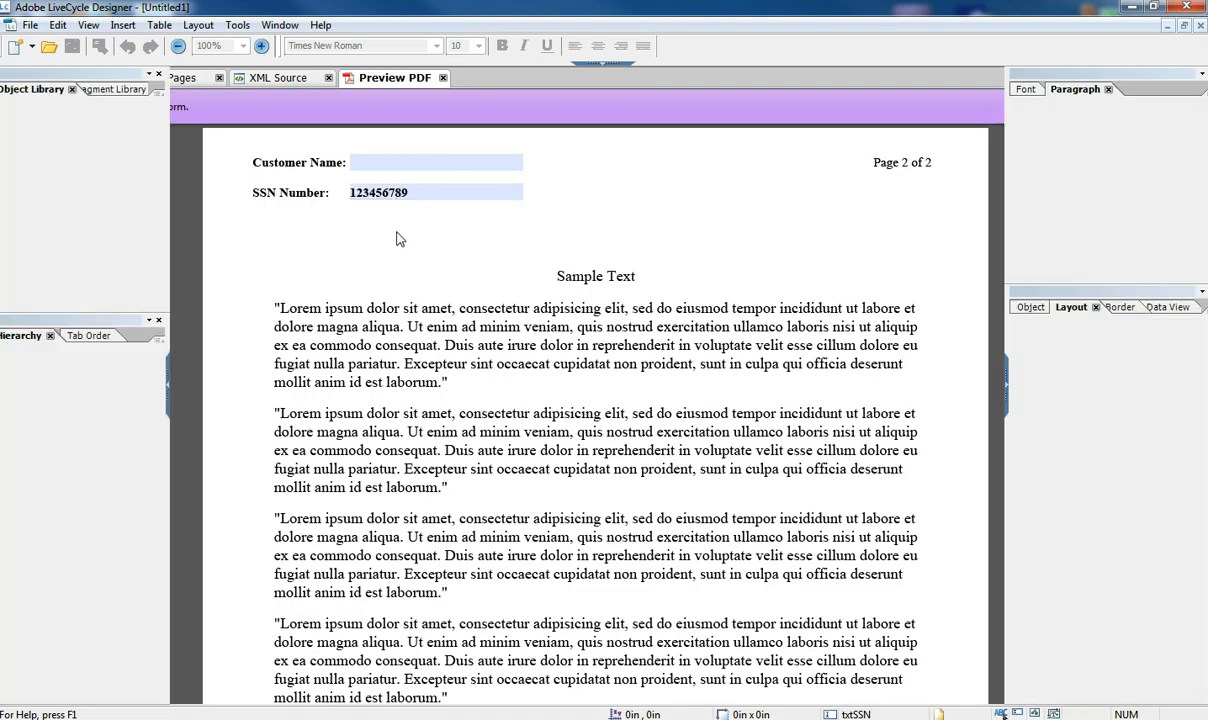
left_click(302, 78)
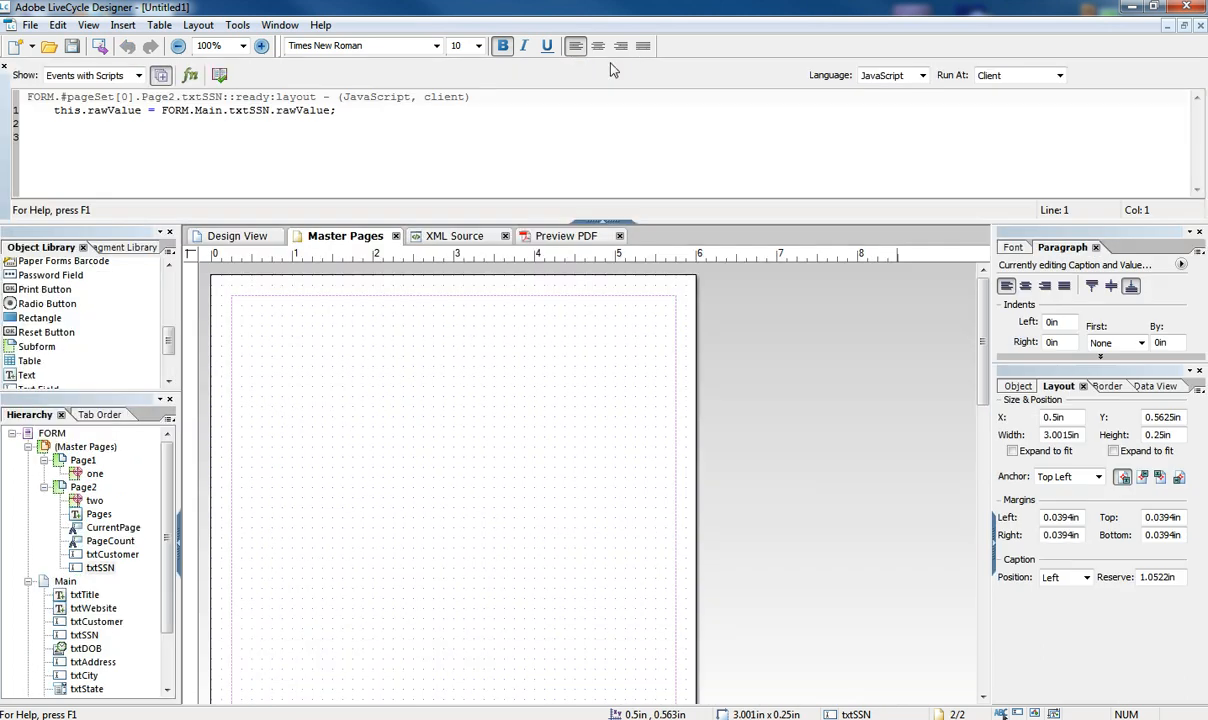
left_click(600, 63)
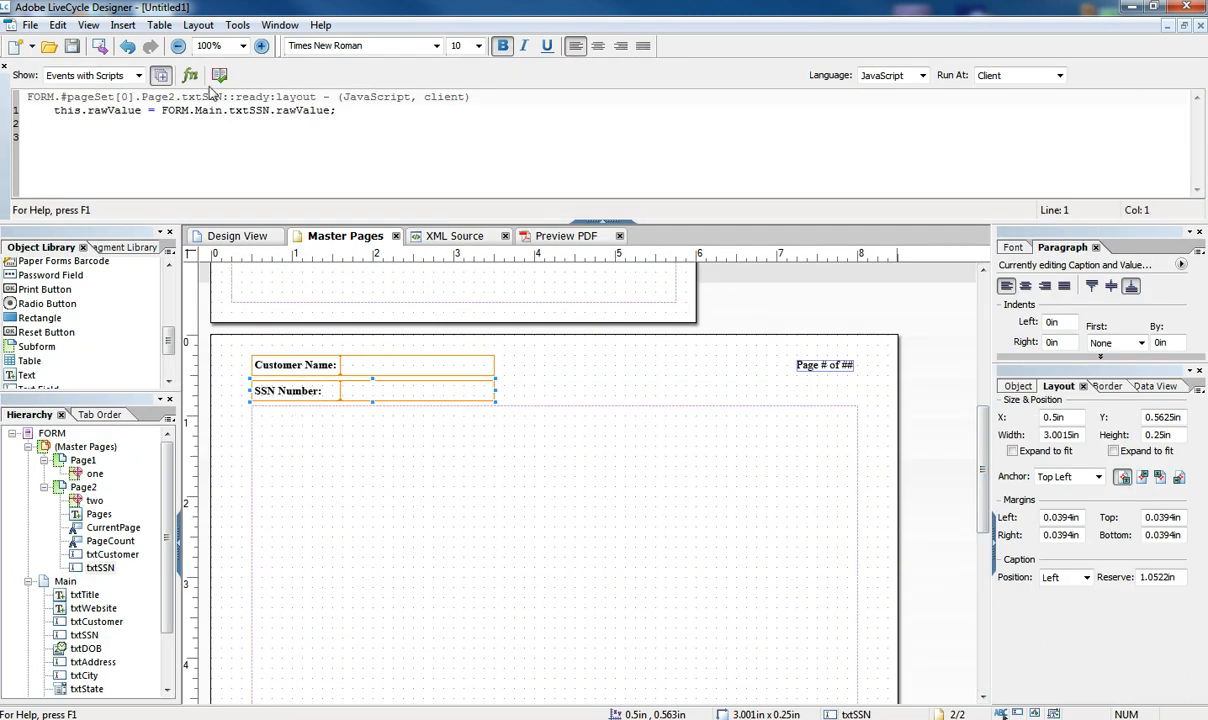
left_click_drag(274, 110, 328, 110)
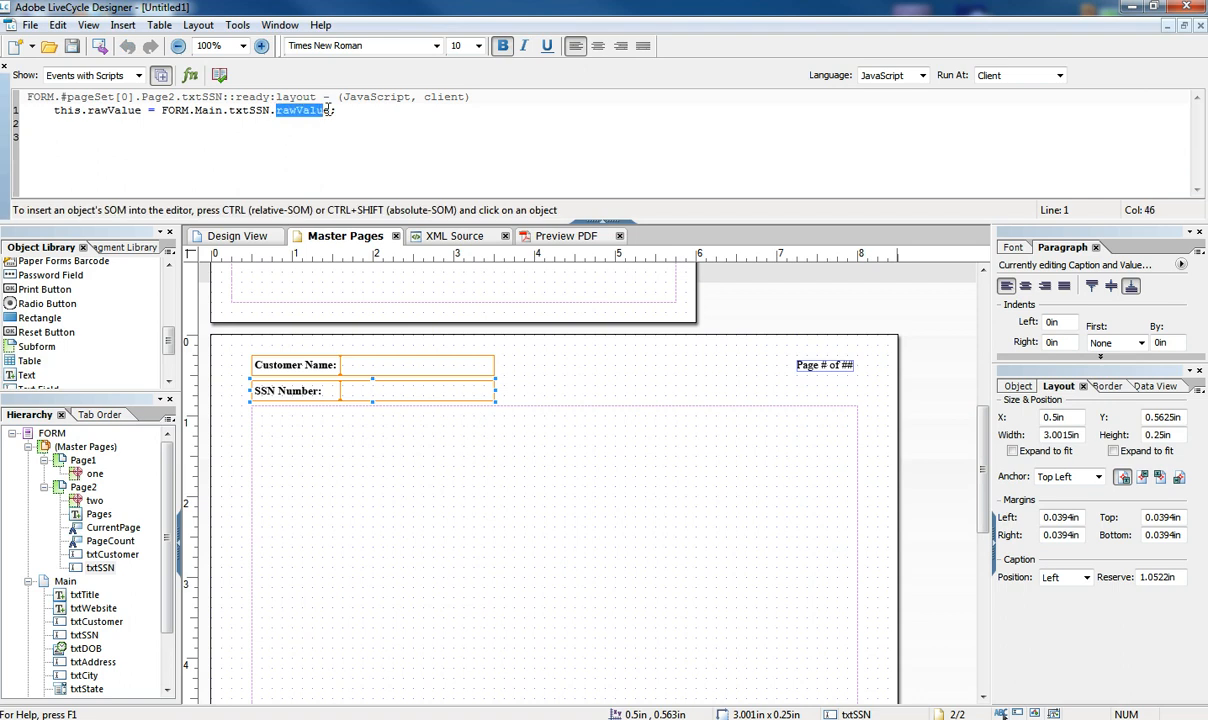
key("BackSpace")
type("formattedValue")
key("End")
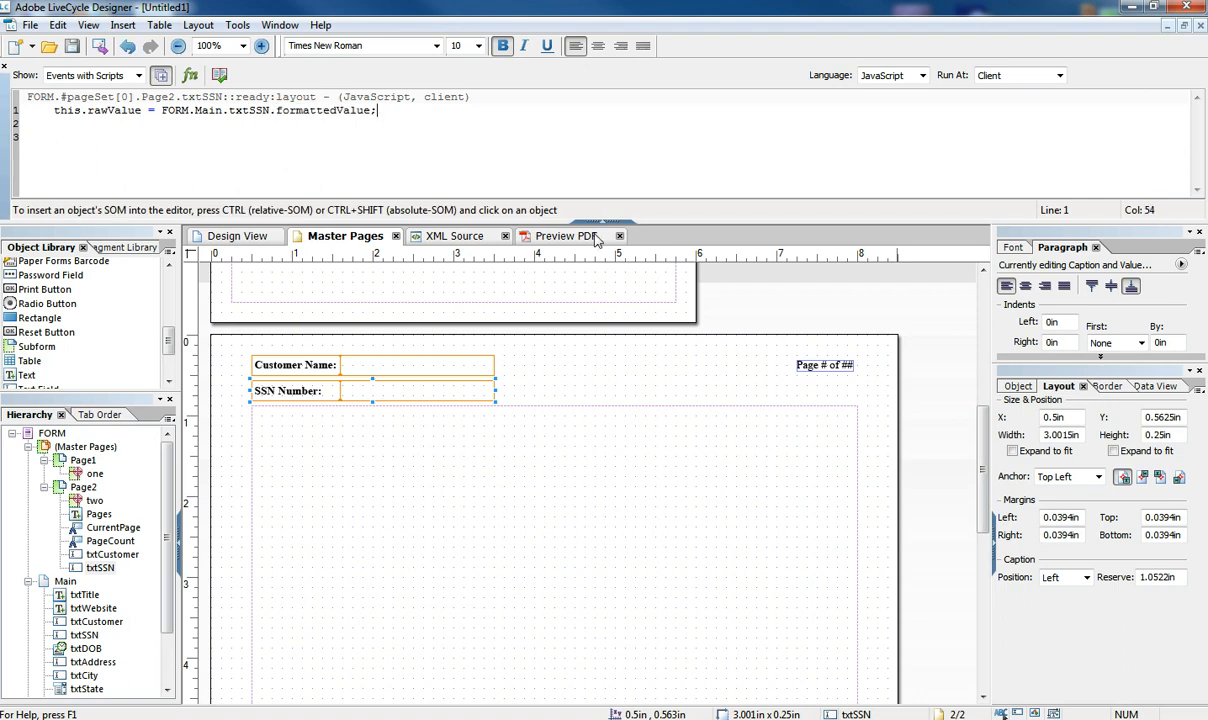
Preview the form again with the edited script, fill in the SSN, and check its formatting on page 2.
left_click(590, 237)
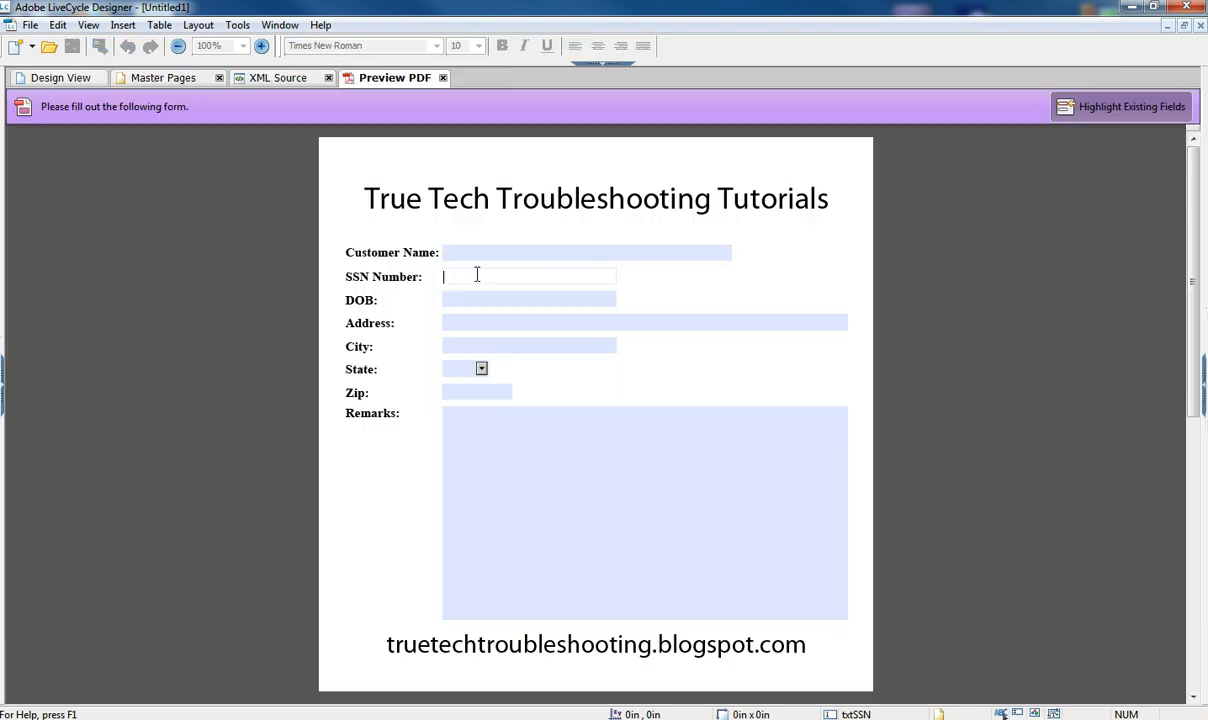
type("123456789")
key("Tab")
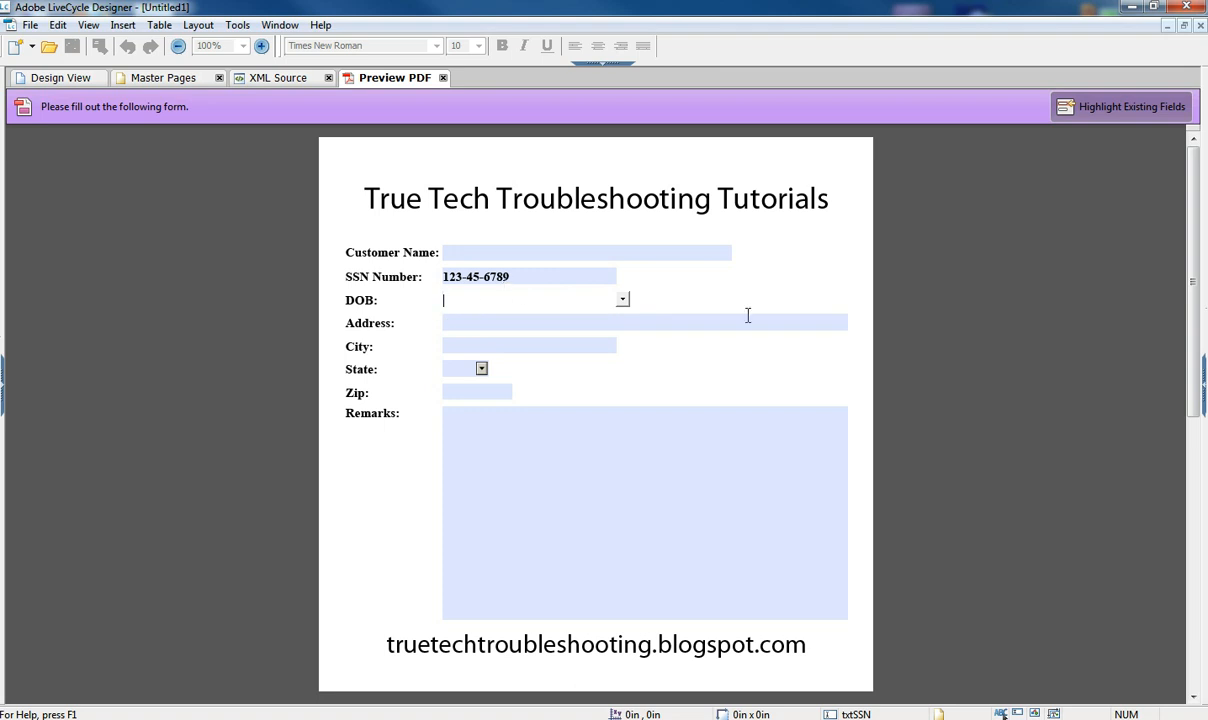
left_click_drag(1193, 282, 1193, 447)
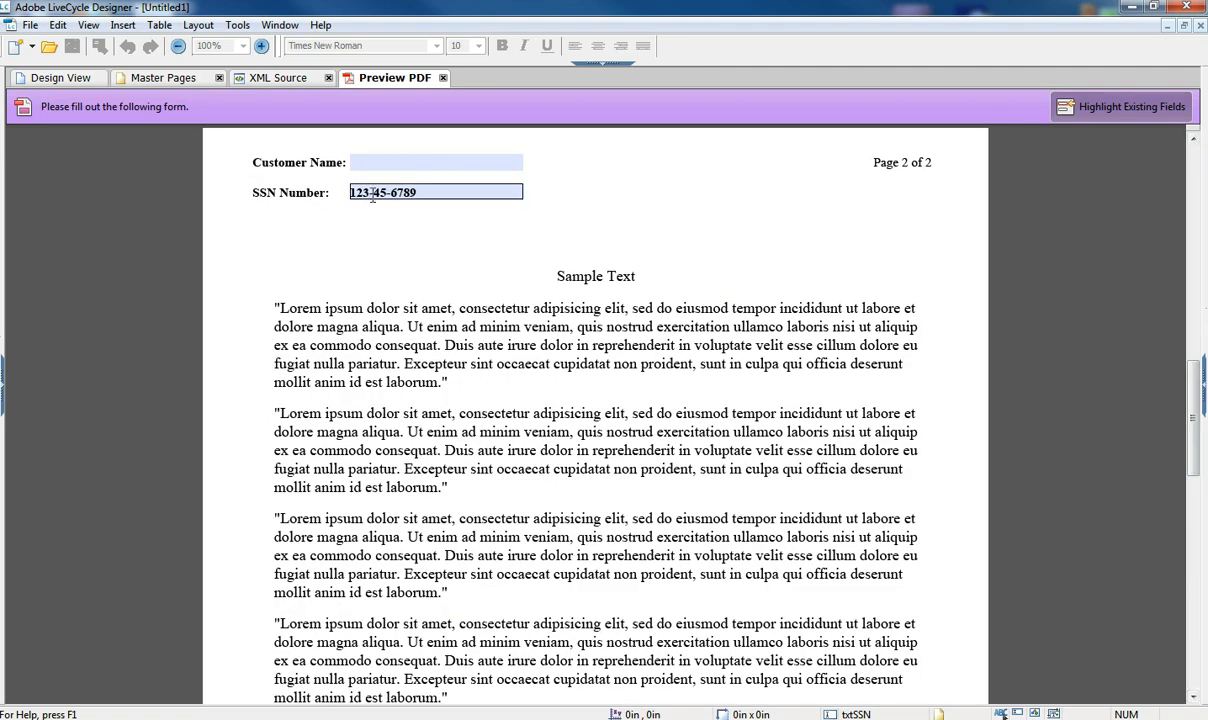
Return to the form's design view and examine the Remarks field's Expand to fit option for height.
left_click(60, 78)
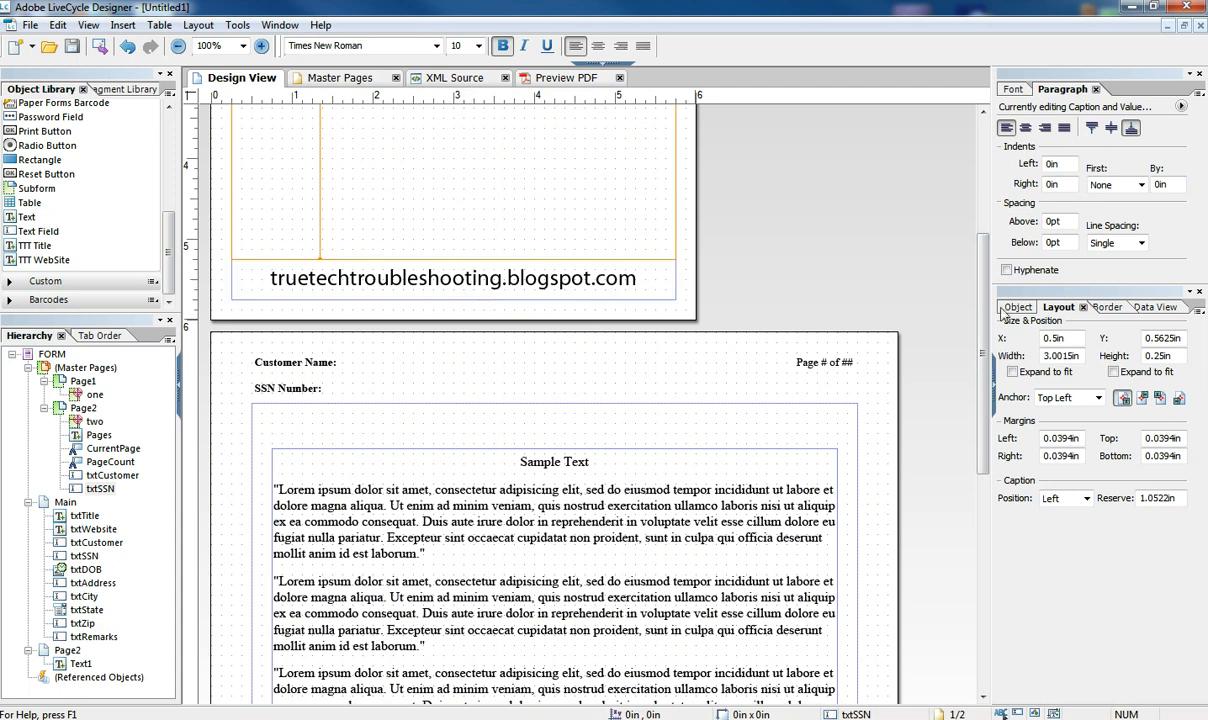
scroll(935, 285, "up", 5)
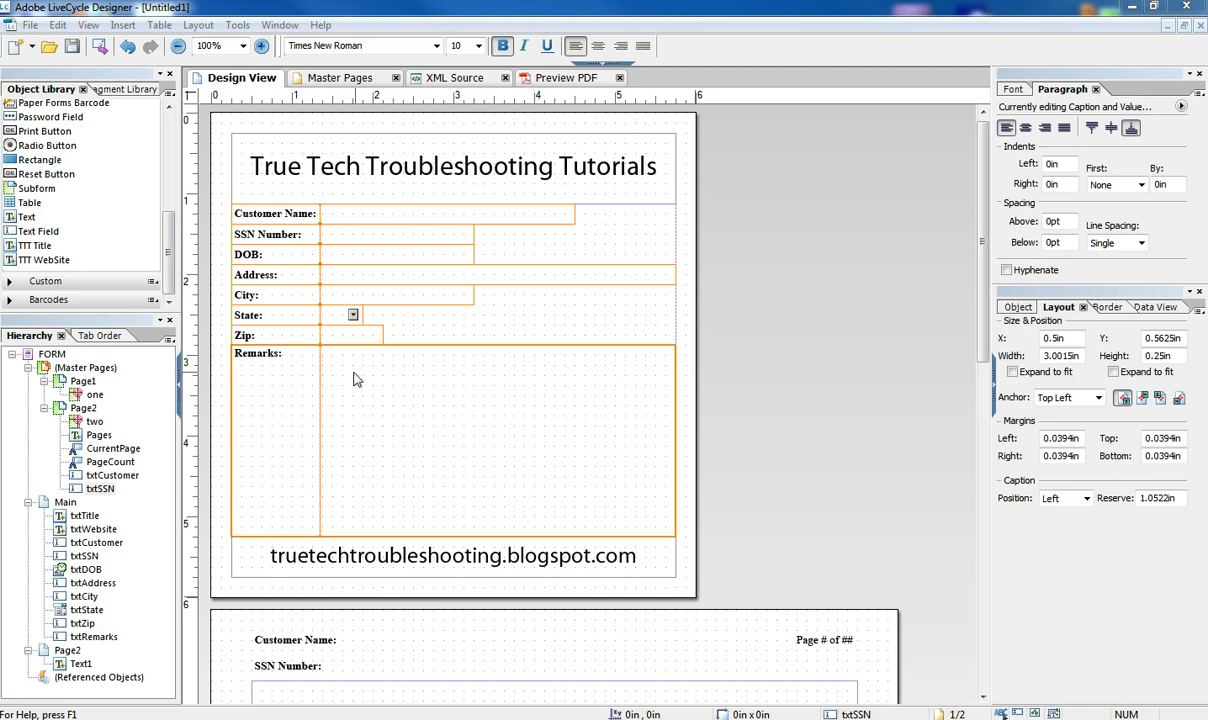
left_click(334, 445)
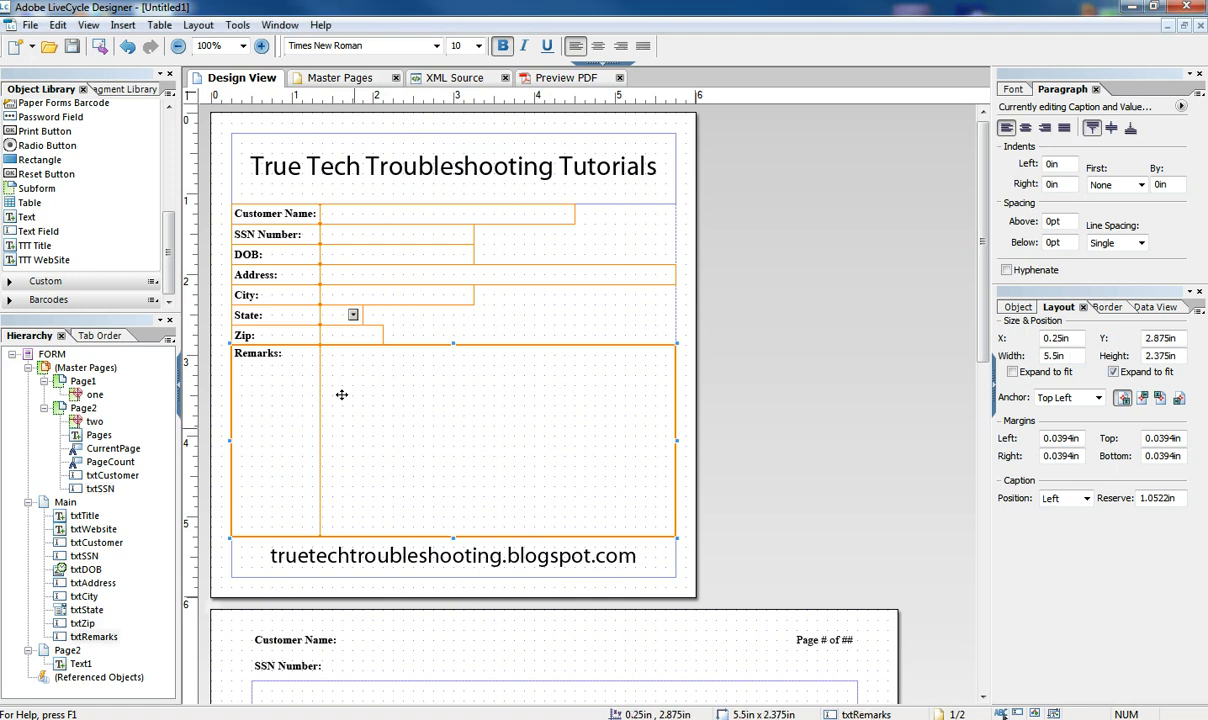
left_click(1114, 373)
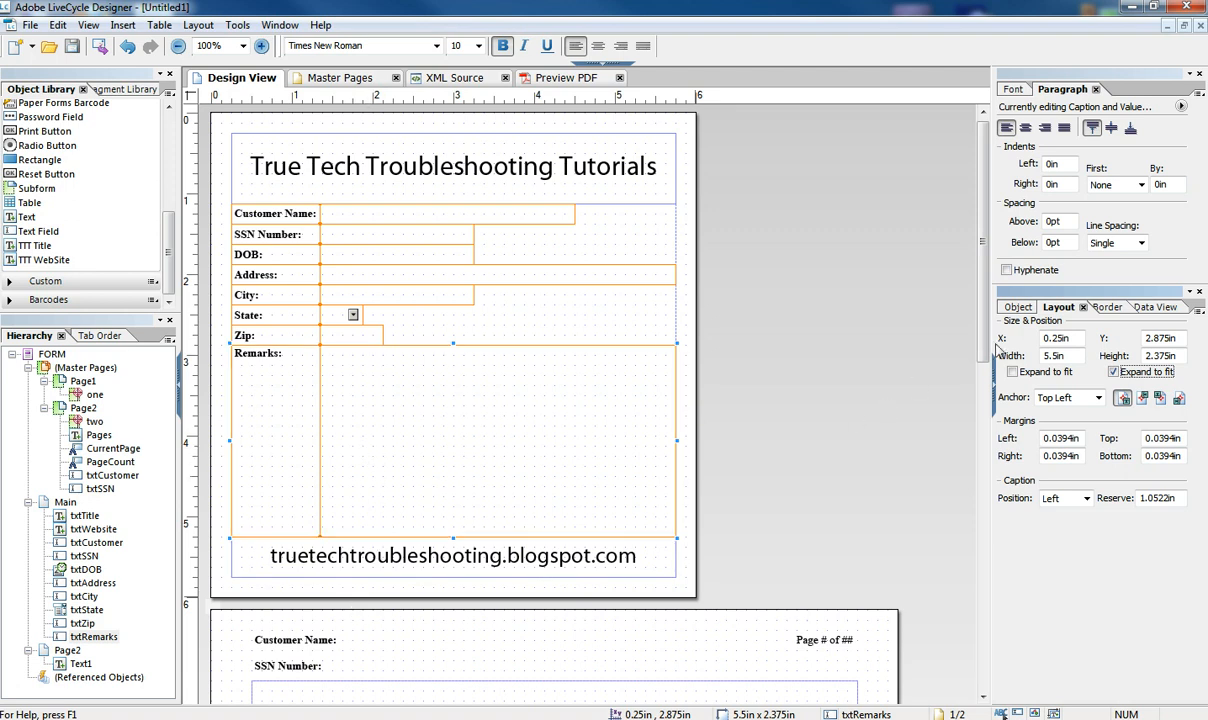
Set the Main subform's pagination overflow to Go To Content Area "one".
scroll(600, 350, "down", 2)
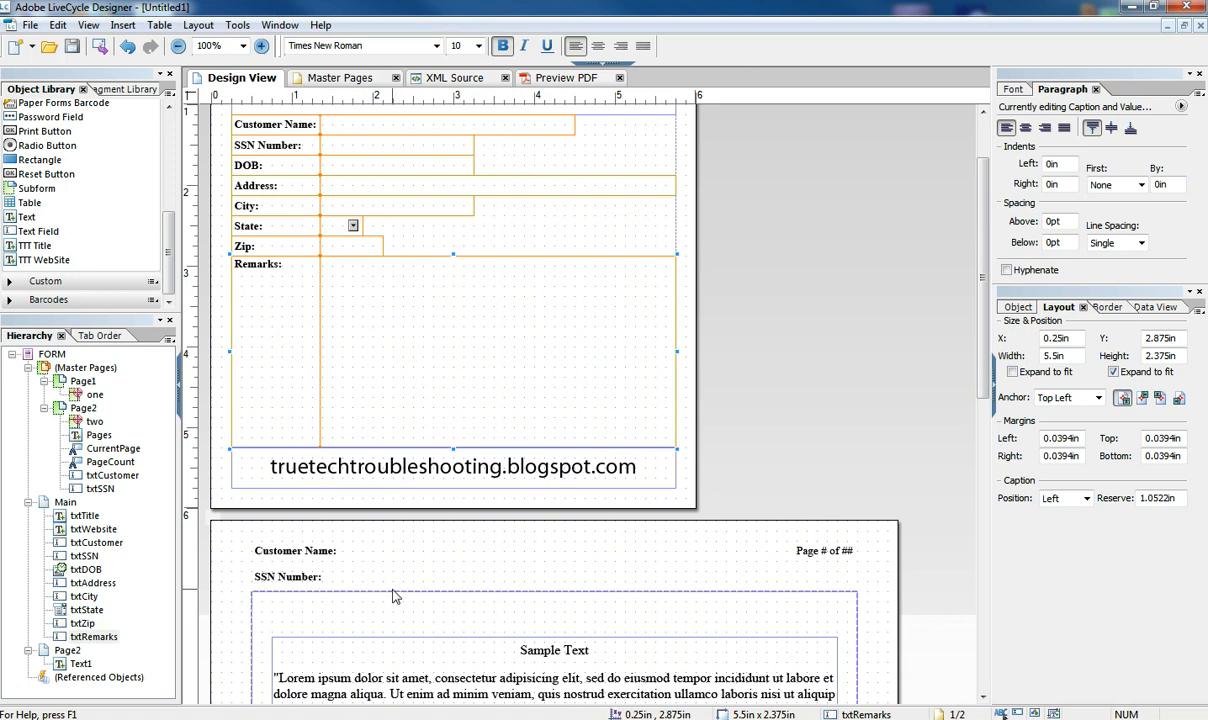
scroll(983, 387, "up", 2)
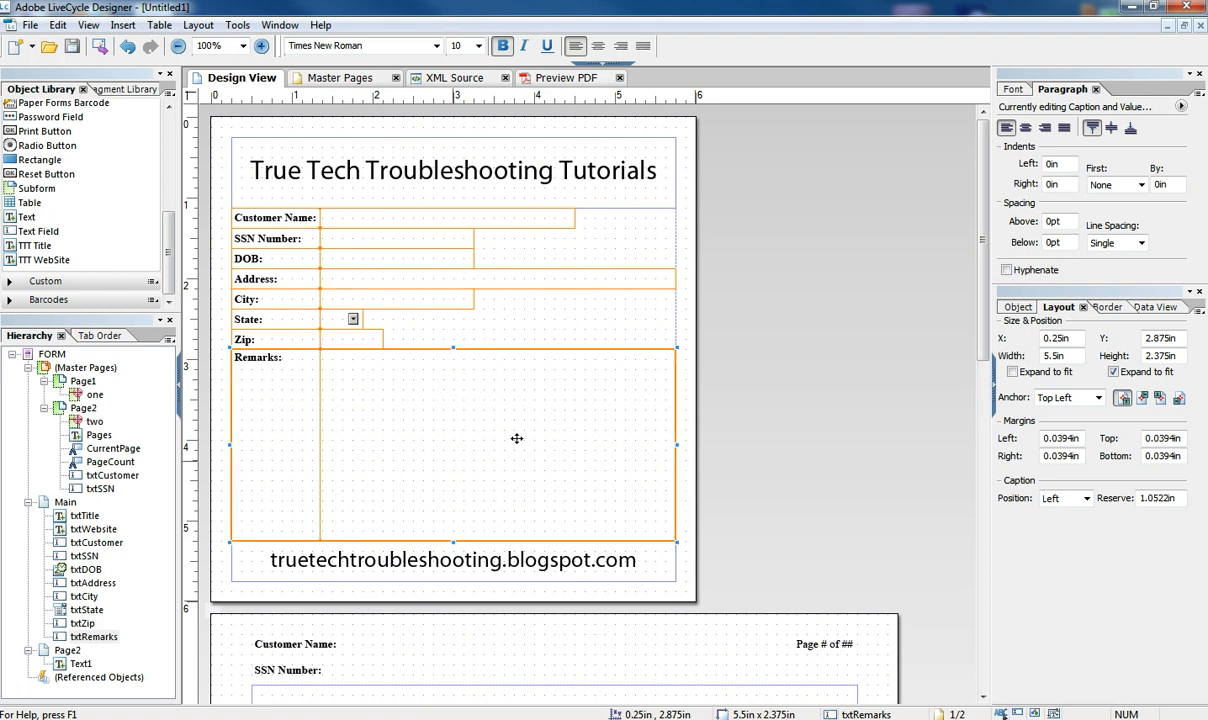
left_click(65, 503)
left_click(76, 503)
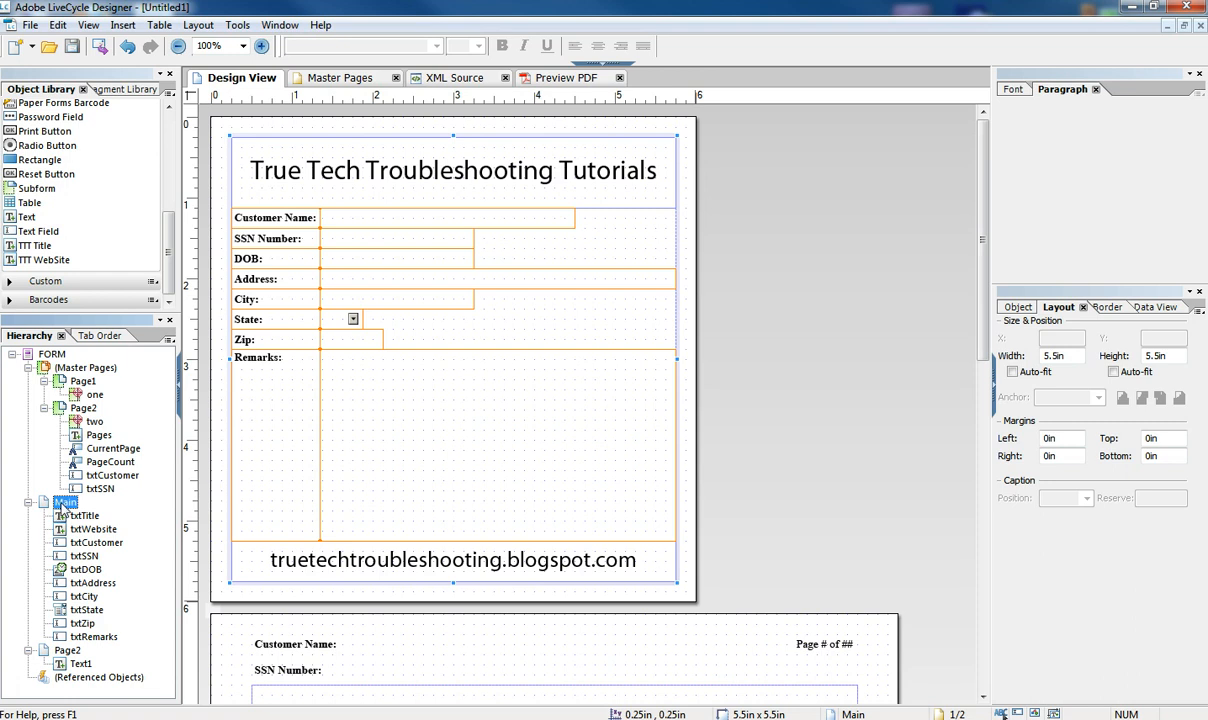
left_click(1018, 307)
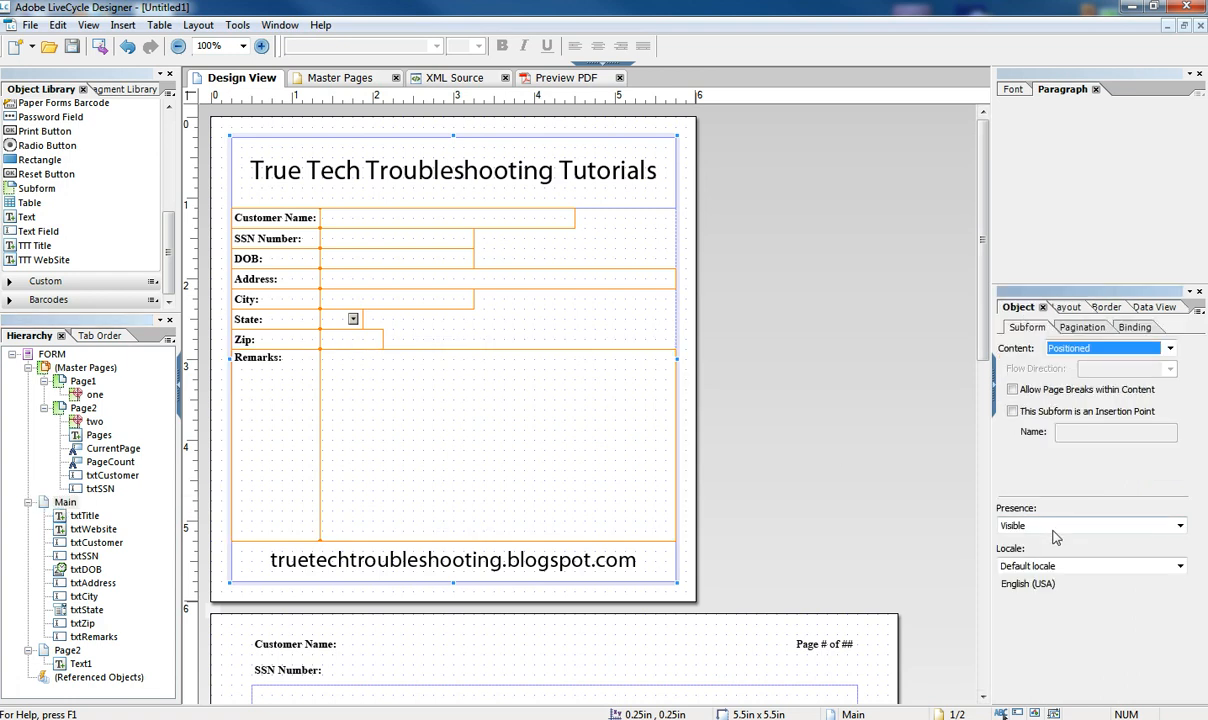
left_click(1083, 328)
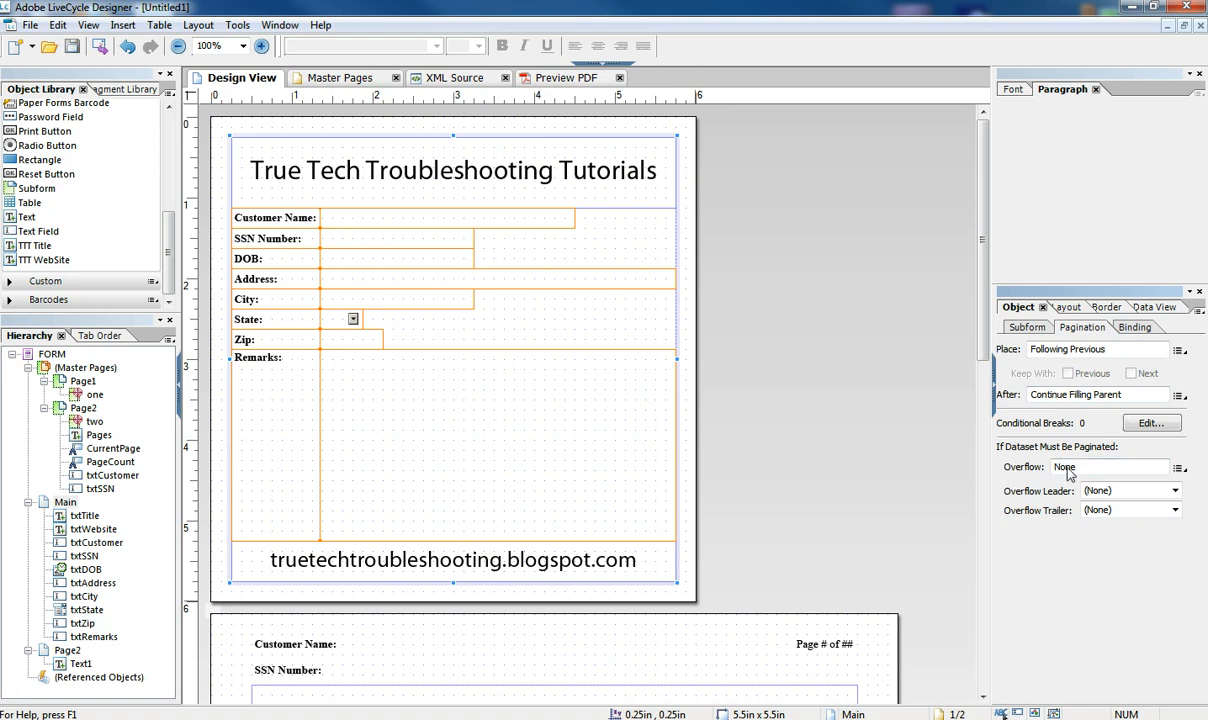
left_click(1179, 467)
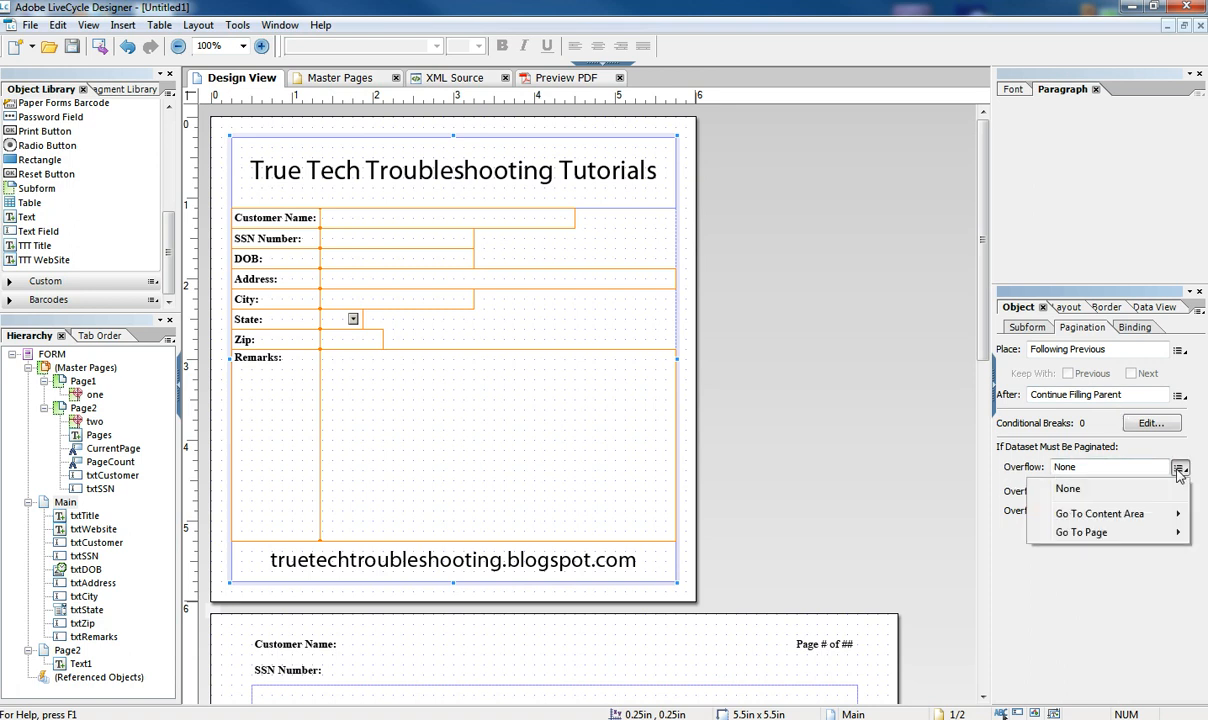
mouse_move(1154, 518)
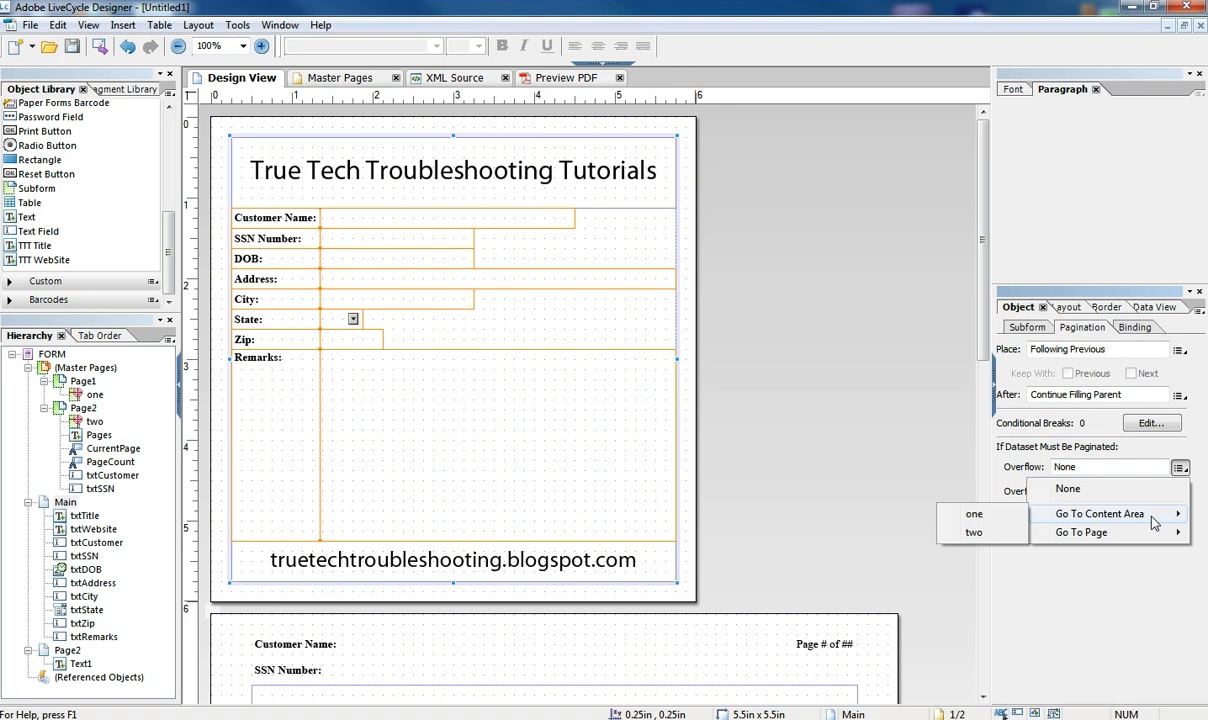
left_click(976, 515)
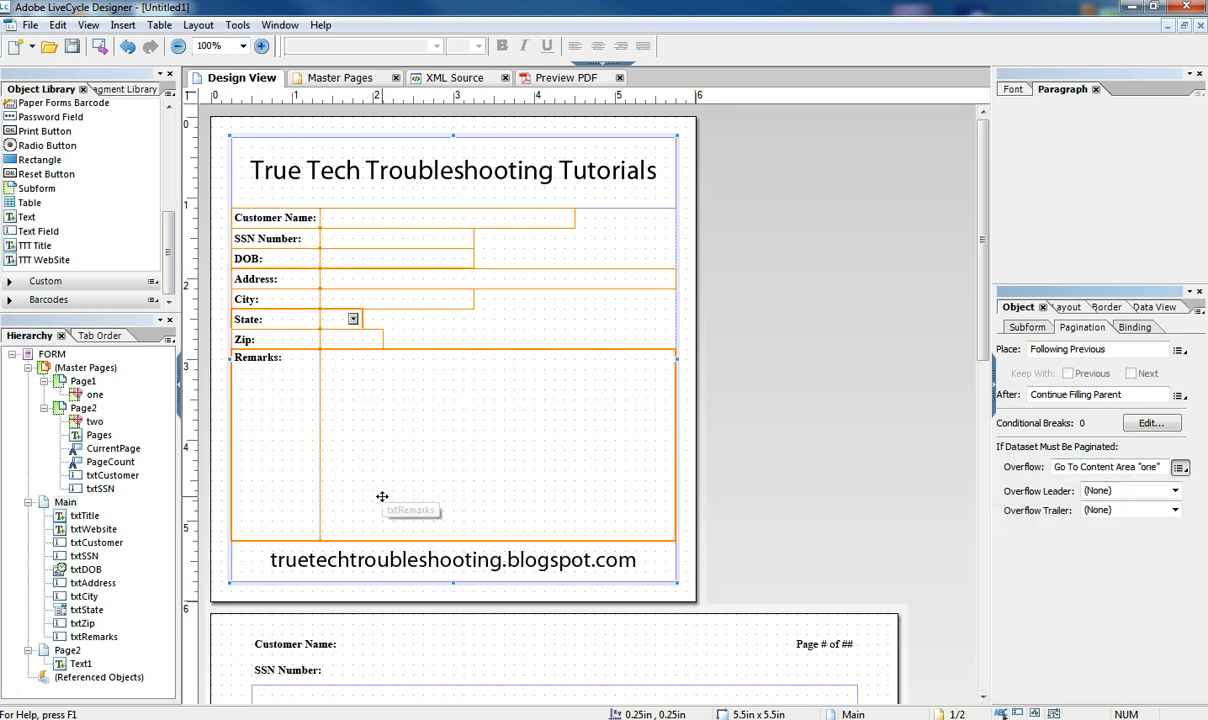
left_click(96, 398)
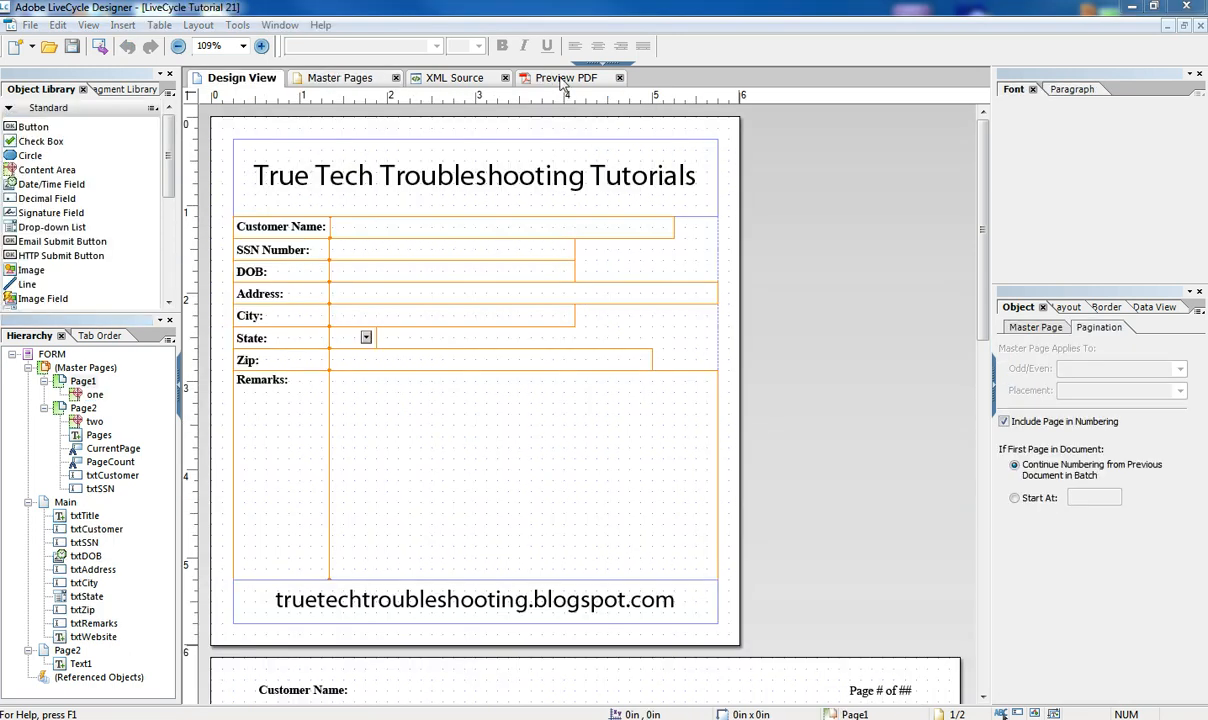
Preview the form as a PDF and fill Remarks with "Sample text" followed by repeated Lorem ipsum paragraphs until it overflows the field.
left_click(535, 77)
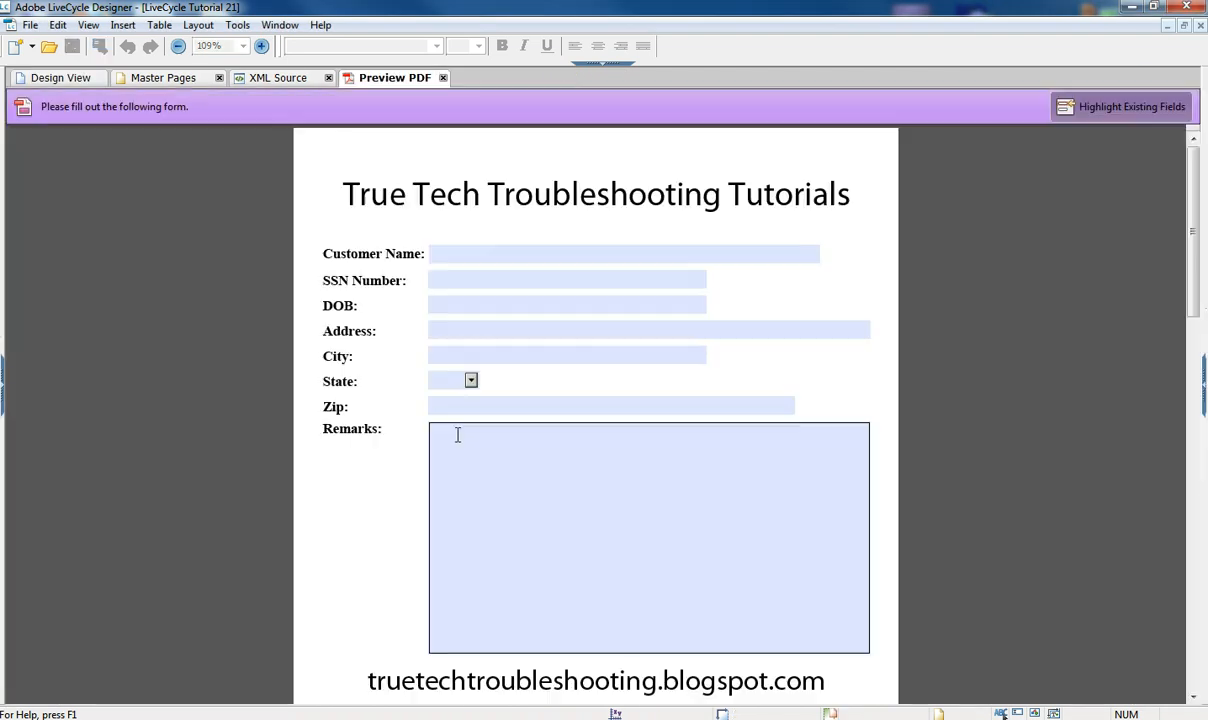
left_click(462, 432)
type("Sample text")
key("Return")
key("Return")
type("\"Lorem ipsum dolor sit amet, consectetur adipisicing elit, sed do eiusmod tempor incididunt ut labore et dolore magna aliqua. Ut enim ad minim veniam, quis nostrud exercitation ullamco laboris nisi ut aliquip ex ea commodo consequat. Duis aute irure dolor in reprehenderit in voluptate velit esse cillum dolore eu fugiat nulla pariatur. Excepteur sint occaecat cupidatat non proident, sunt in culpa qui officia deserunt mollit anim id est laborum.\"")
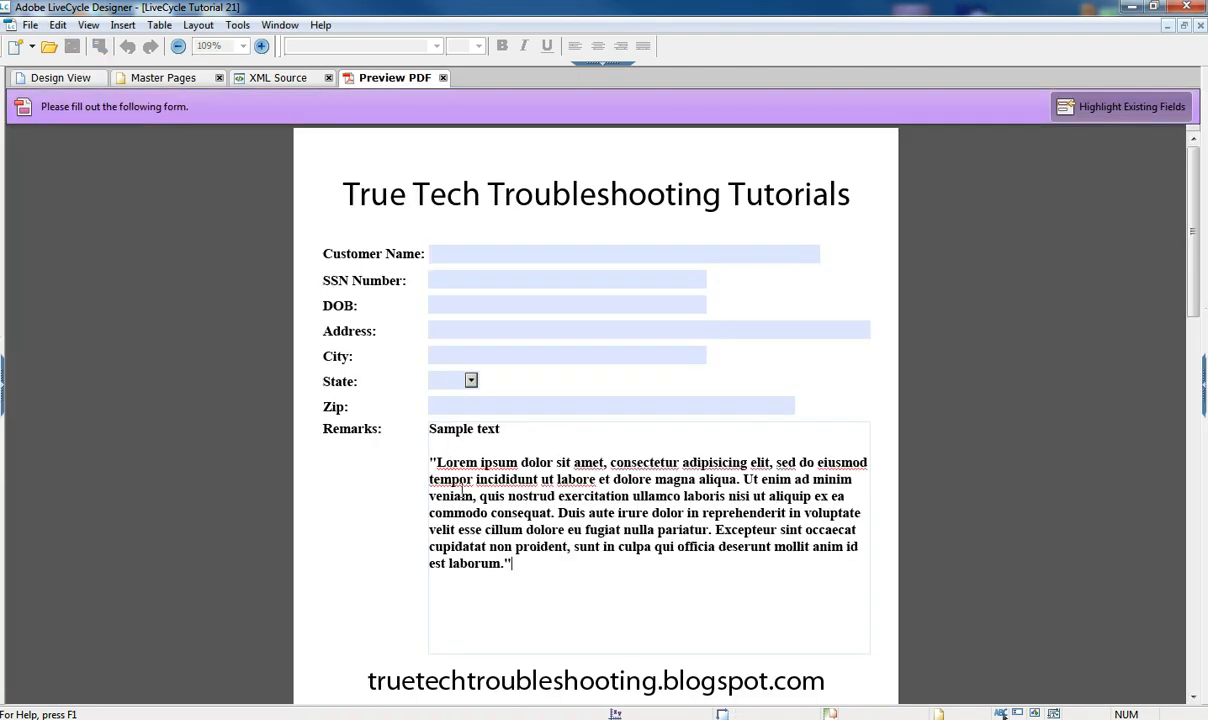
key("Return")
type("\"Lorem ipsum dolor sit amet, consectetur adipisicing elit, sed do eiusmod tempor incididunt ut labore et dolore magna aliqua. Ut enim ad minim veniam, quis nostrud exercitation ullamco laboris nisi ut aliquip ex ea commodo consequat. Duis aute irure dolor in reprehenderit in voluptate velit esse cillum dolore eu fugiat nulla pariatur. Excepteur sint occaecat cupidatat non proident, sunt in culpa qui officia deserunt mollit anim id est laborum.\"")
key("Return")
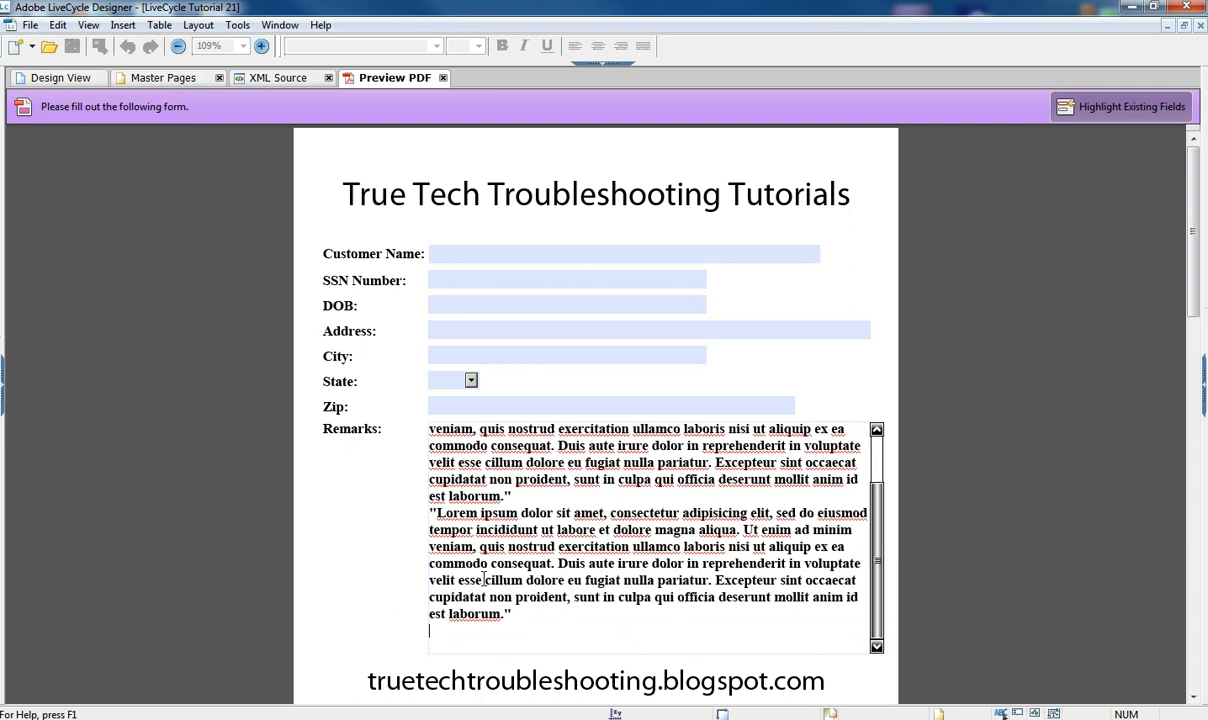
key("BackSpace")
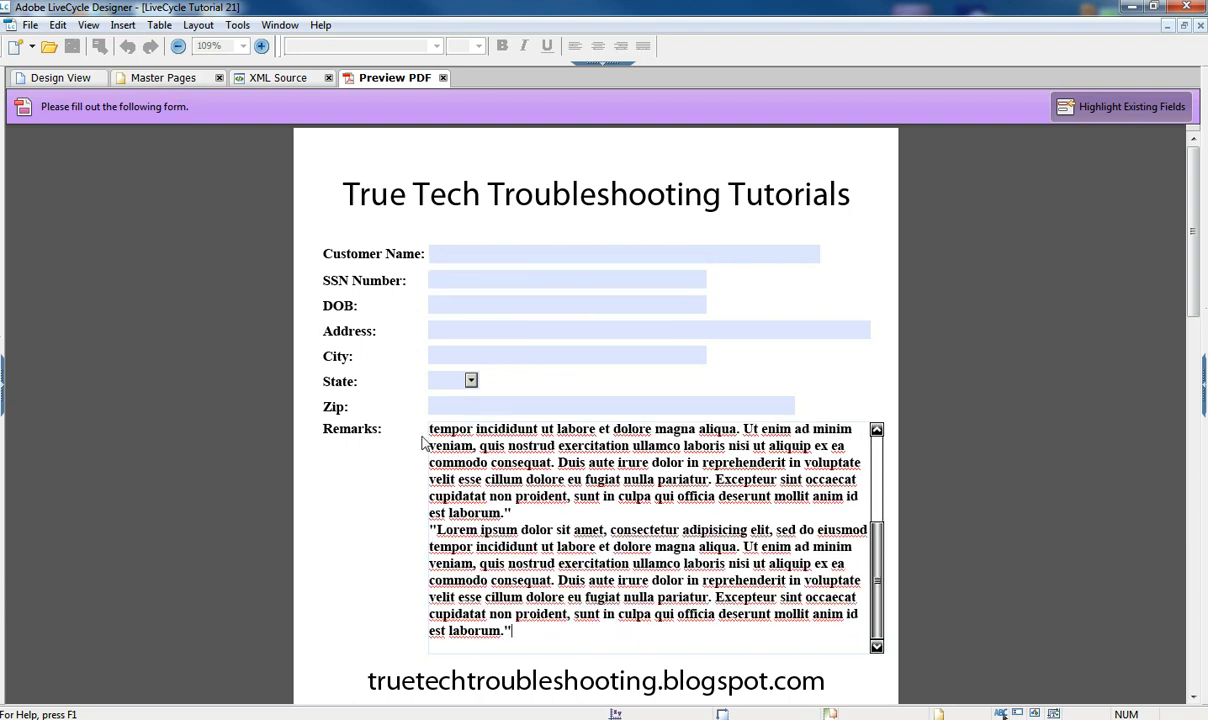
left_click(384, 486)
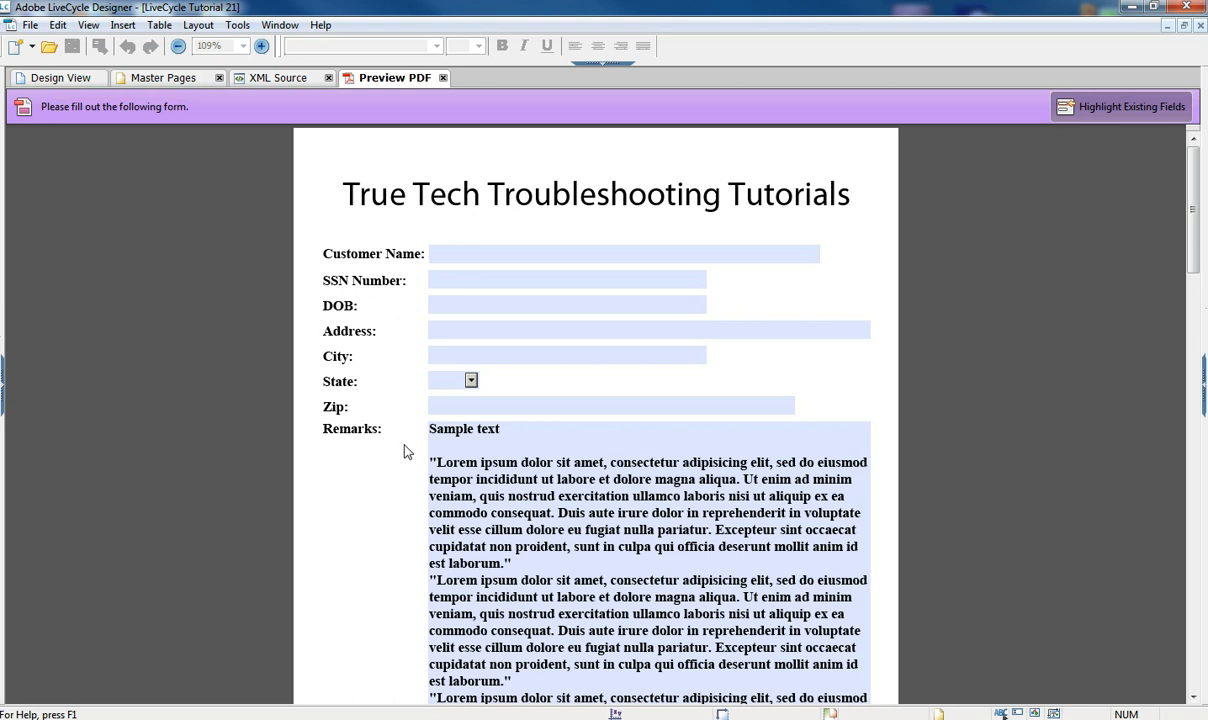
Examine how the expanded Remarks text flows across the preview pages and how the last page is numbered.
scroll(409, 451, "down", 10)
scroll(407, 450, "up", 1)
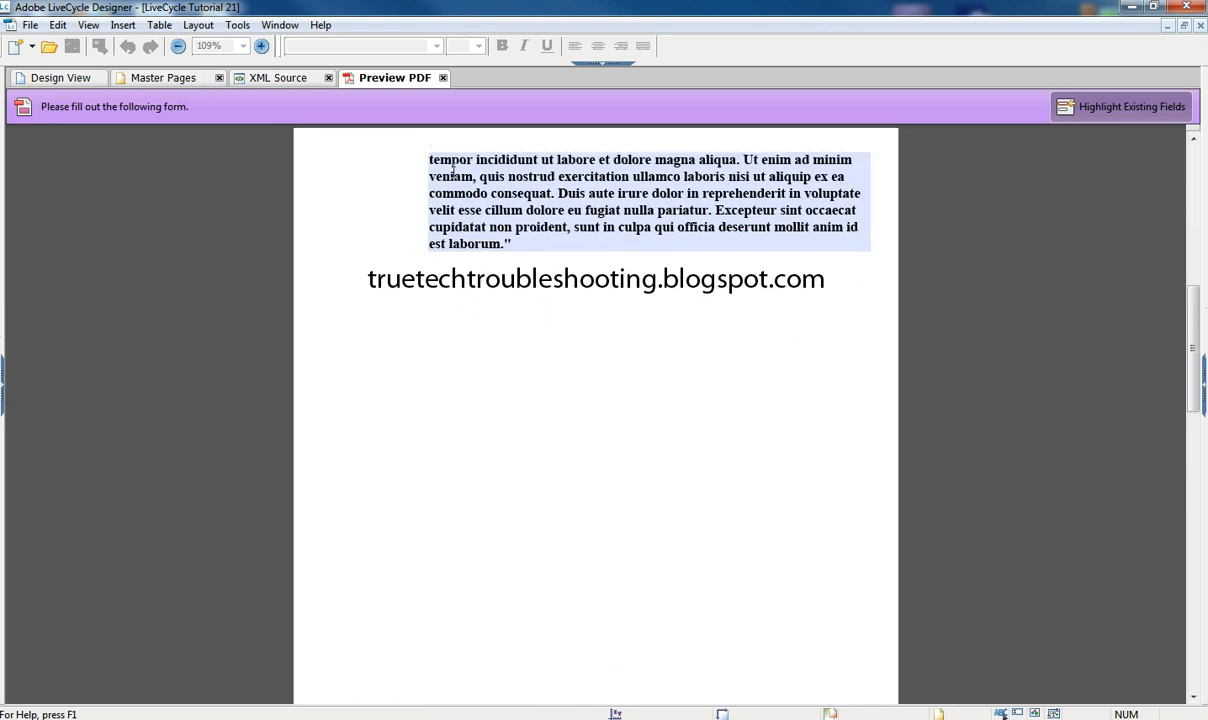
left_click_drag(1190, 340, 1125, 135)
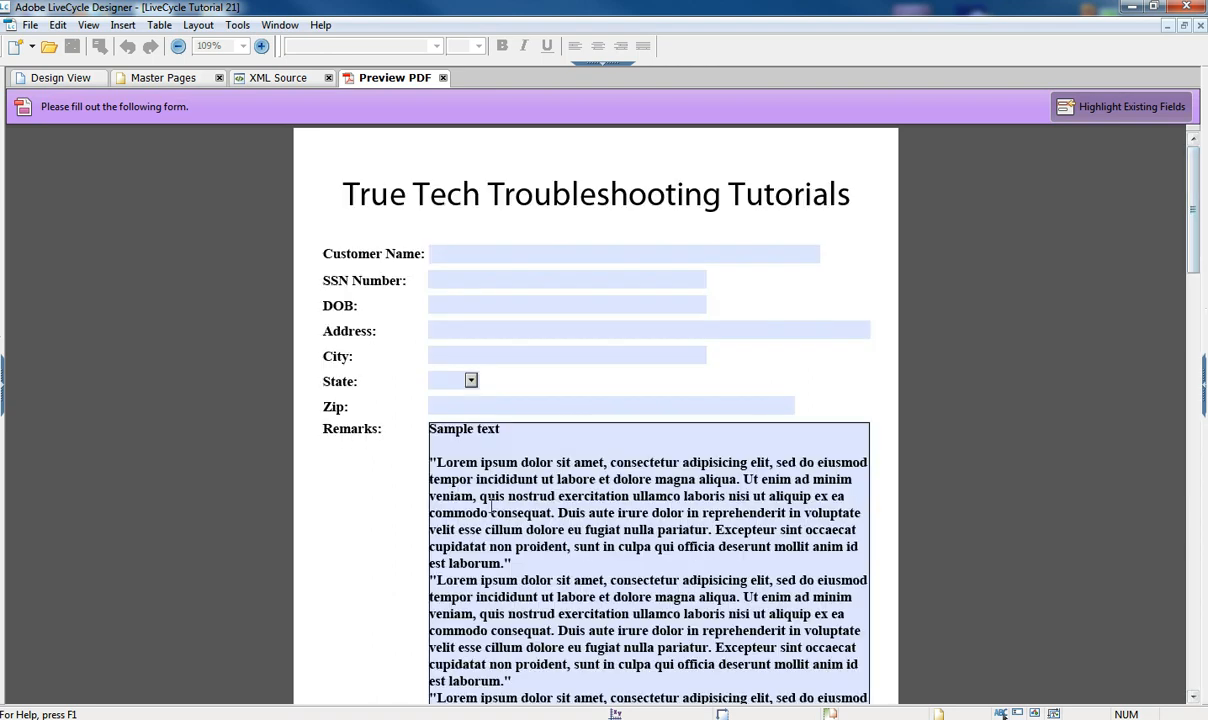
scroll(466, 542, "down", 10)
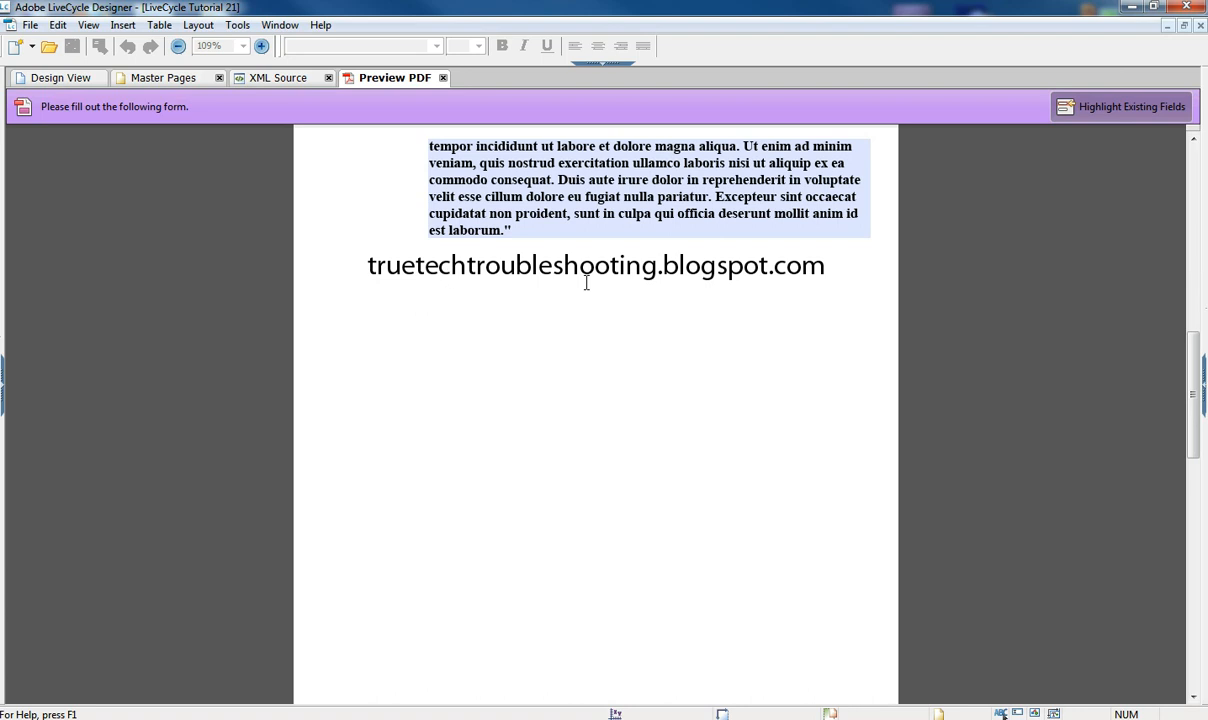
left_click_drag(1196, 370, 1196, 600)
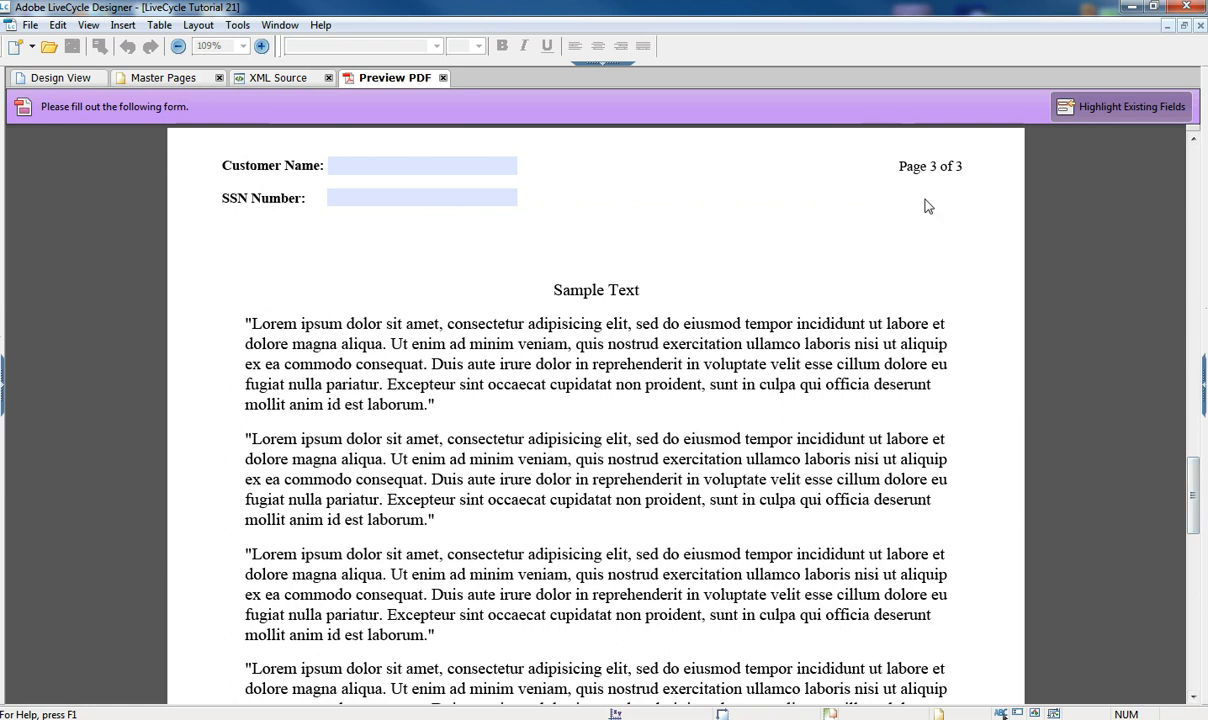
left_click_drag(898, 167, 965, 168)
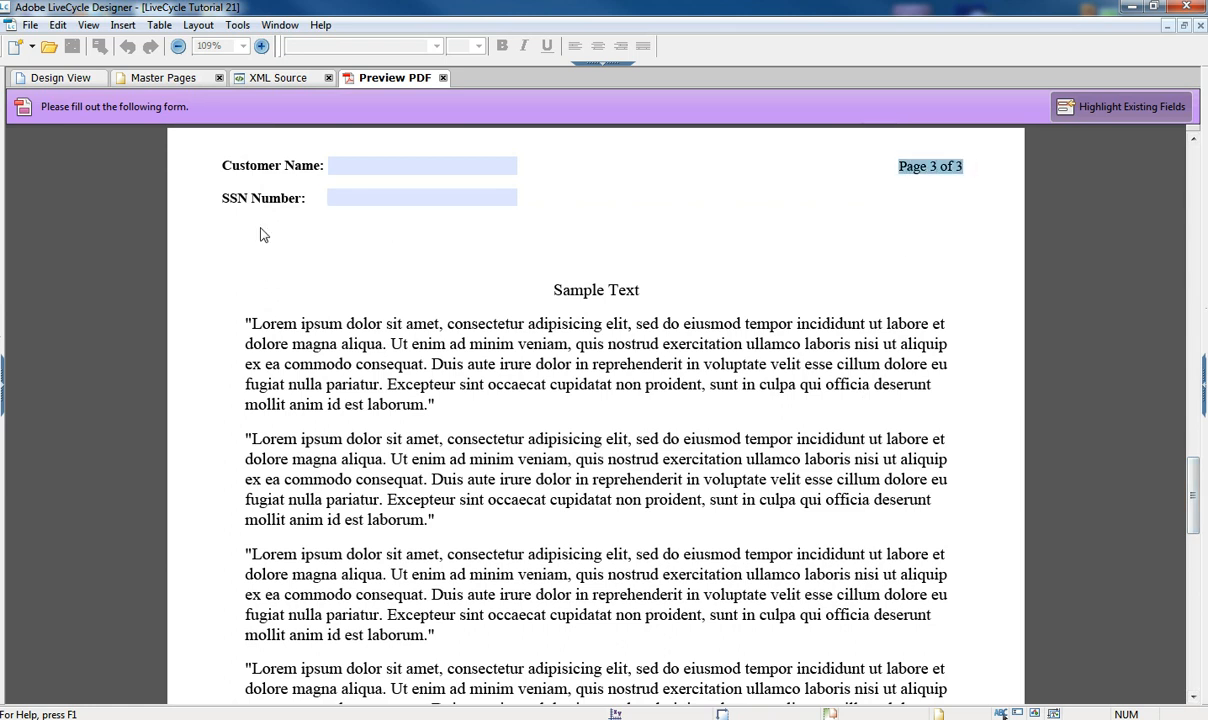
Return to the form's design view and select the website address text below the Remarks field.
mouse_move(1195, 497)
left_mouse_down()
mouse_move(1200, 578)
mouse_move(1194, 180)
left_mouse_up()
left_click(72, 80)
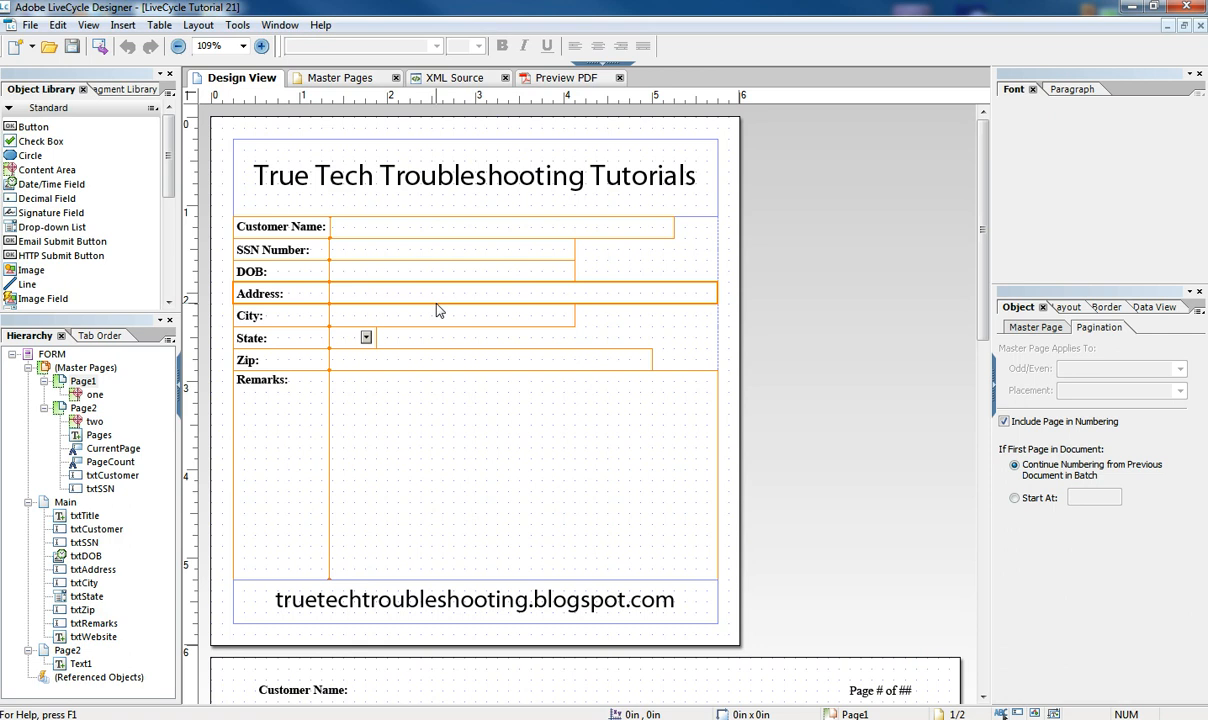
left_click_drag(277, 600, 648, 633)
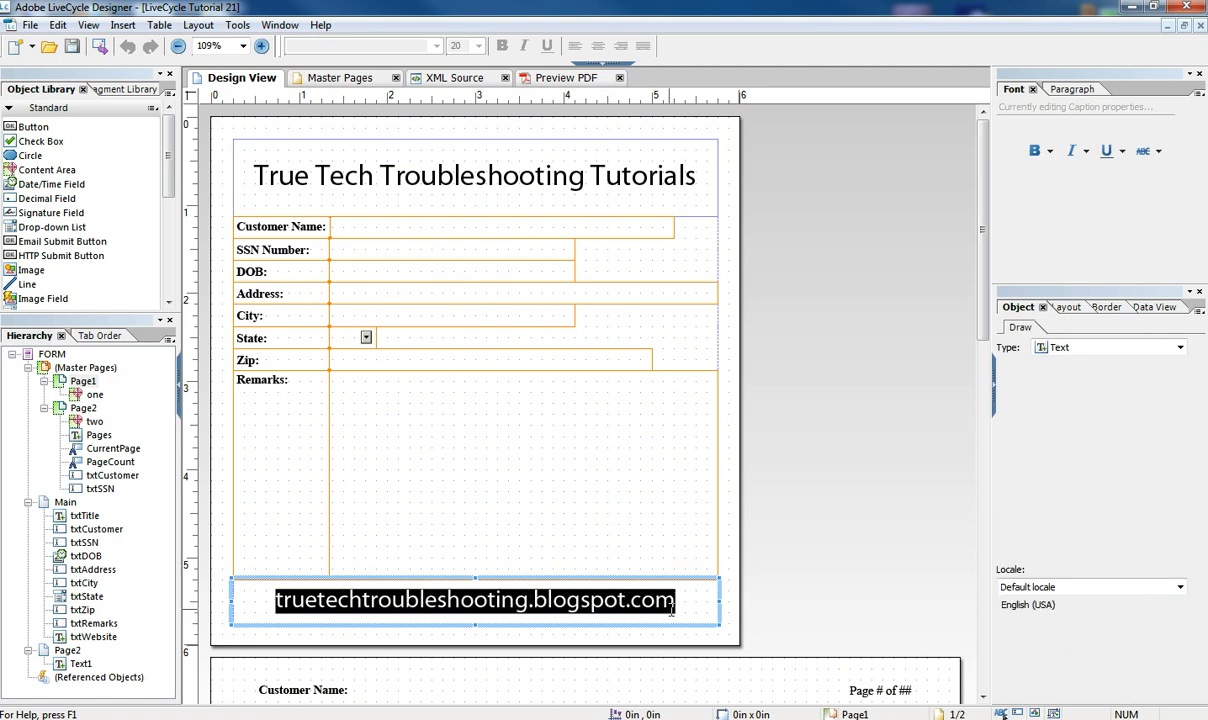